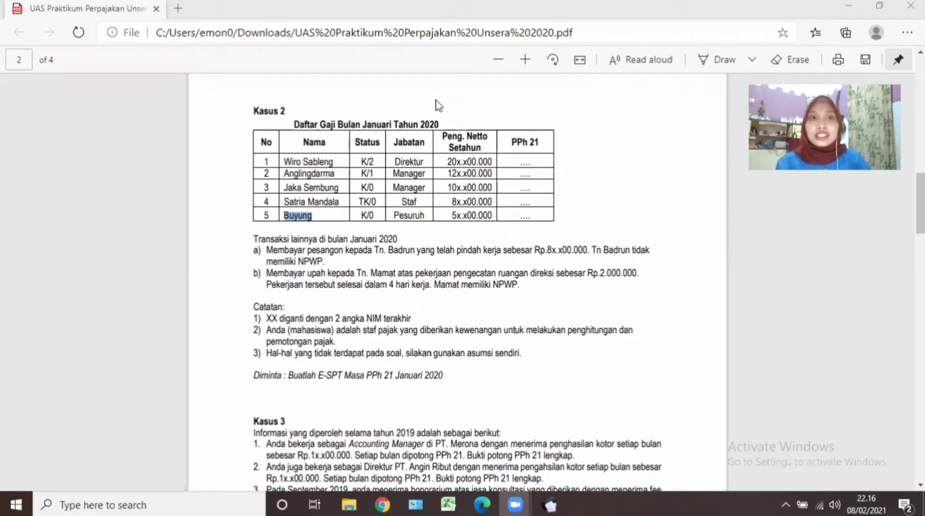
Review the Kasus 2 January 2020 payroll case in the PDF, then bring e-SPT to the front.
{"action": "left_click_drag", "start_coordinate": [292, 112], "coordinate": [259, 113]}
{"action": "left_click", "coordinate": [259, 113]}
{"action": "triple_click", "coordinate": [250, 113]}
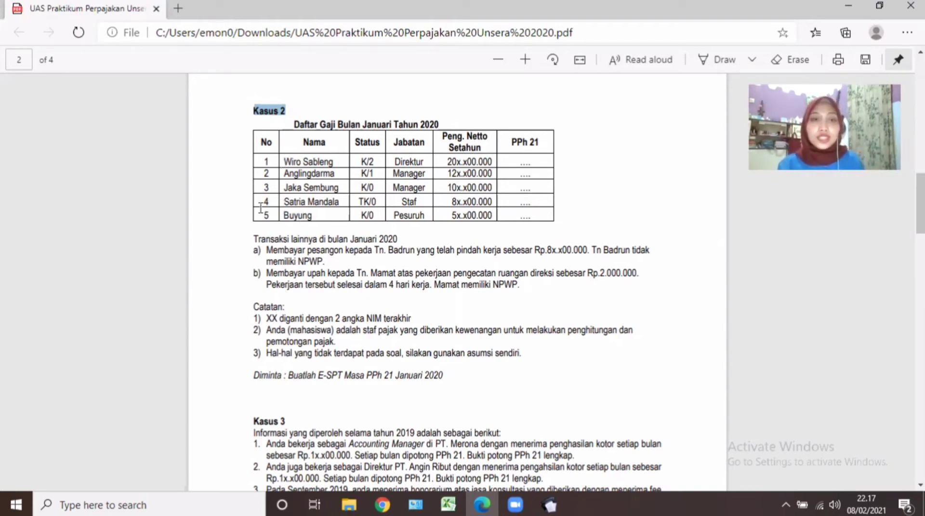
{"action": "left_click", "coordinate": [340, 206]}
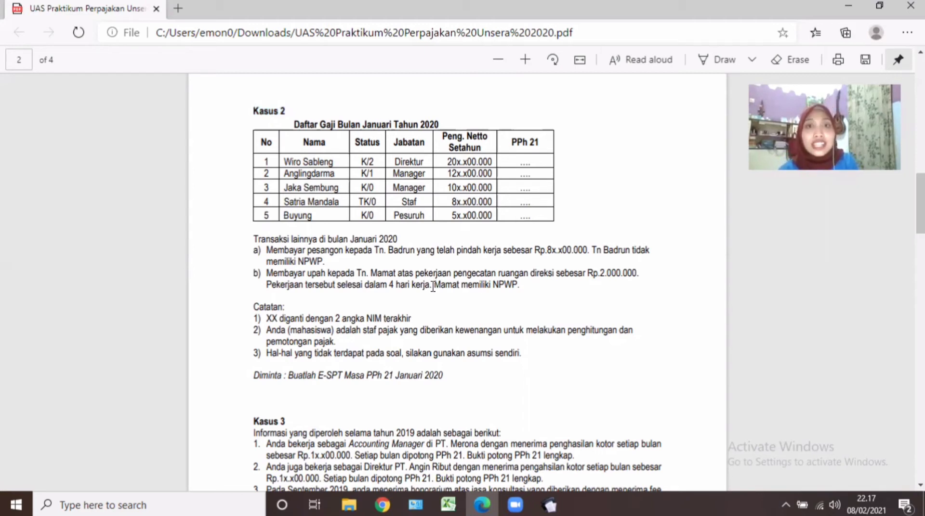
{"action": "left_click", "coordinate": [554, 503]}
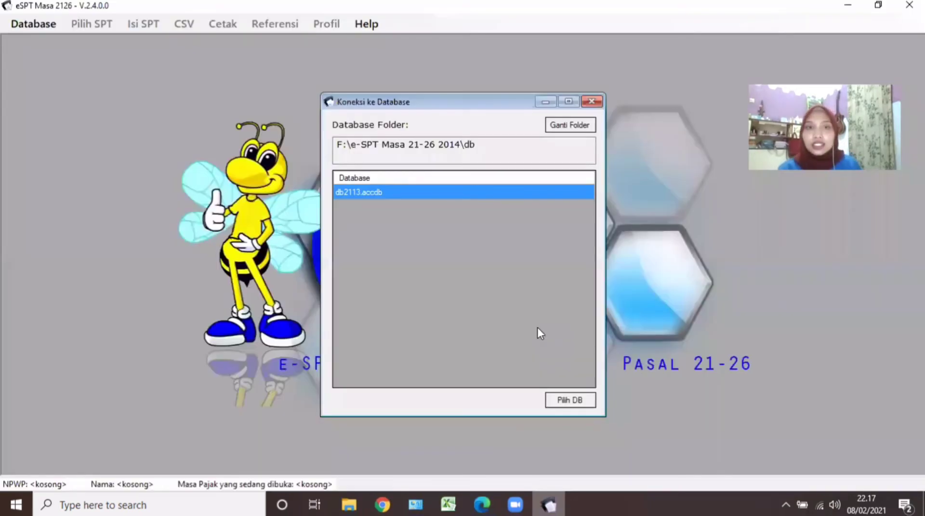
Connect to the db2113.accdb database, log in with its password, and dismiss the success message.
{"action": "left_click", "coordinate": [578, 406]}
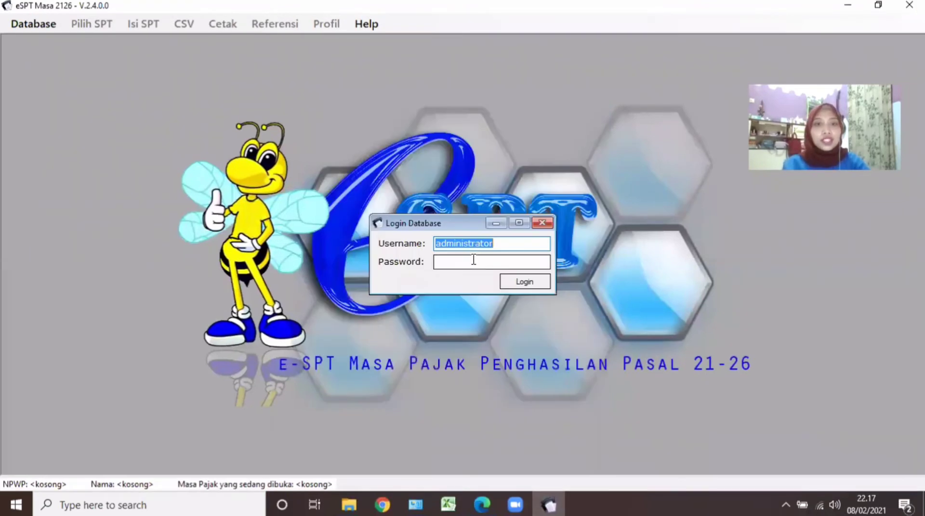
{"action": "key", "text": "Tab"}
{"action": "type", "text": "123"}
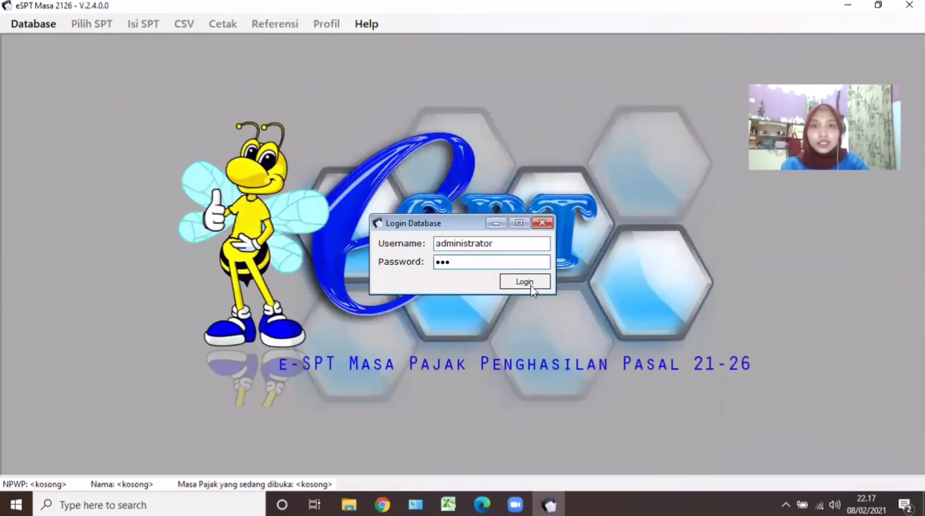
{"action": "left_click", "coordinate": [531, 286]}
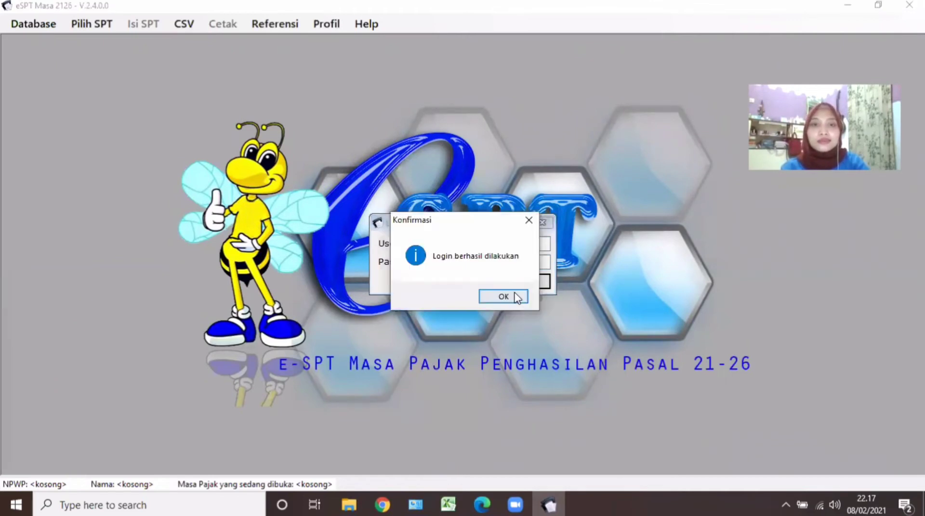
{"action": "left_click", "coordinate": [503, 297]}
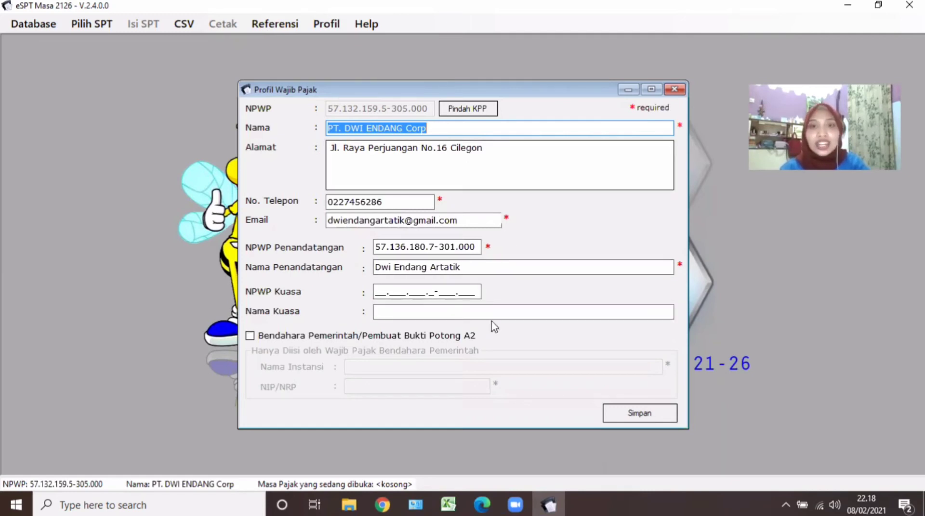
Save the Profil Wajib Pajak company details and acknowledge the saved confirmation.
{"action": "left_click", "coordinate": [632, 415]}
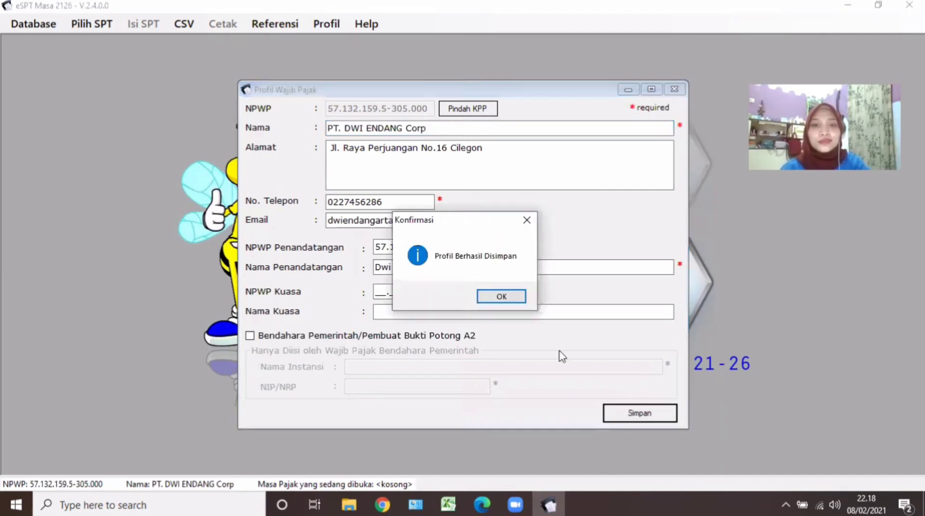
{"action": "left_click", "coordinate": [517, 301]}
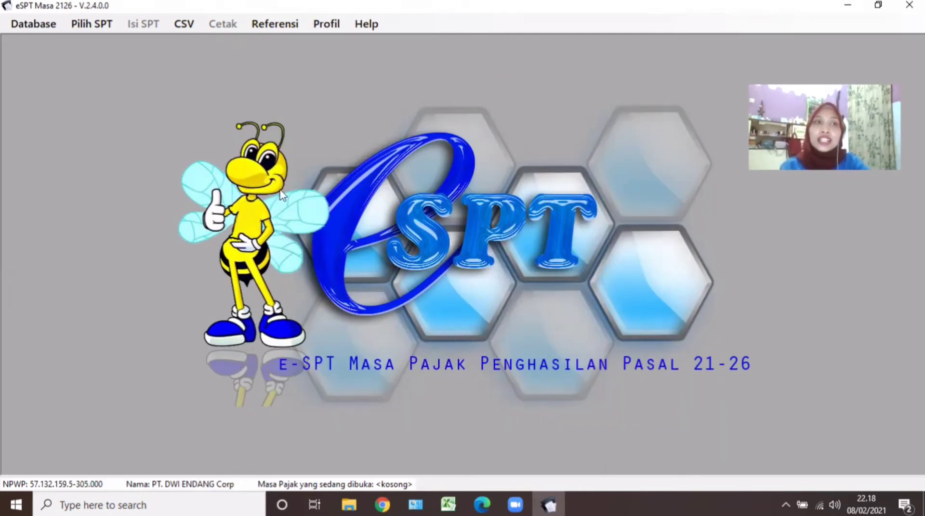
Open the existing Januari 2021 Normal return through Pilih SPT > Buka SPT and confirm.
{"action": "left_click", "coordinate": [86, 25]}
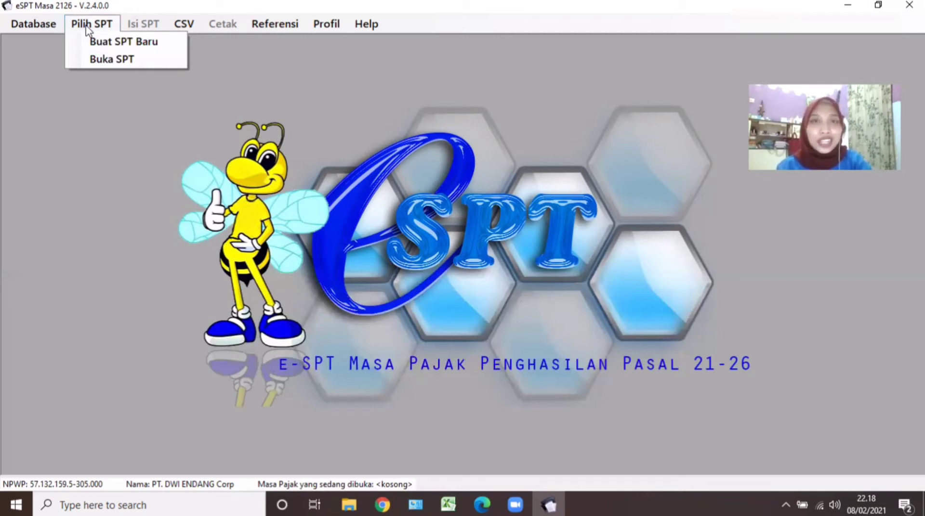
{"action": "left_click", "coordinate": [122, 60]}
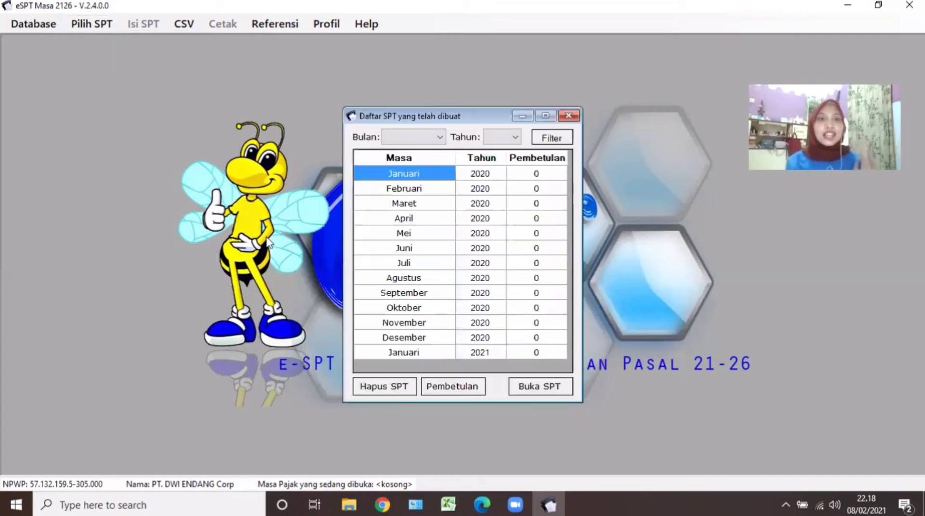
{"action": "left_click", "coordinate": [408, 355]}
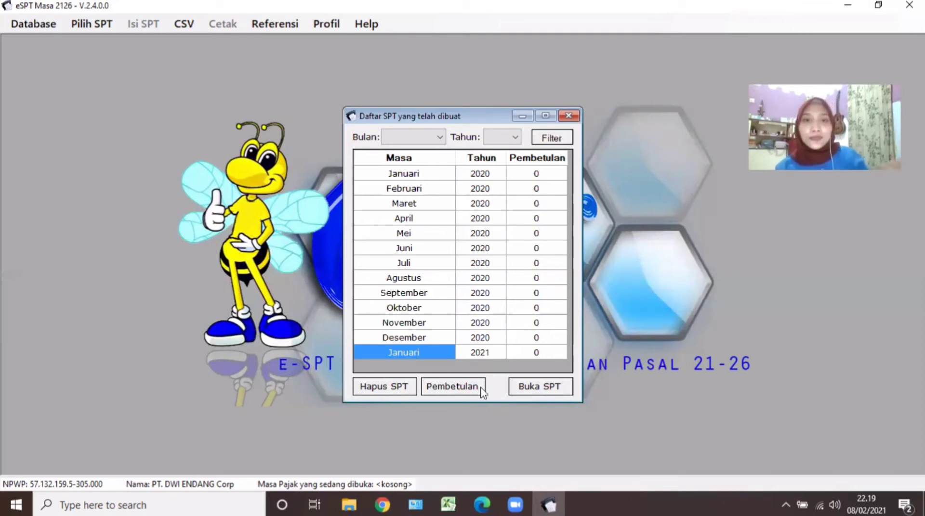
{"action": "left_click", "coordinate": [539, 388]}
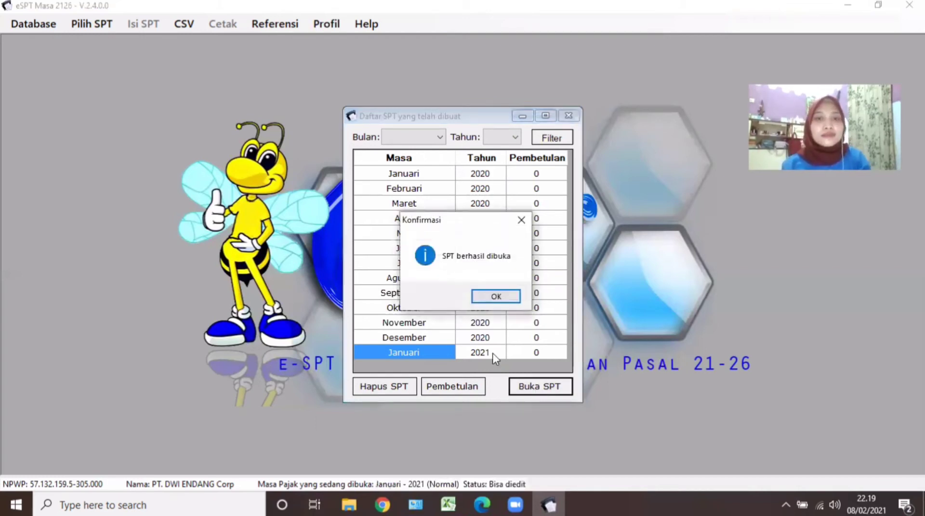
{"action": "left_click", "coordinate": [496, 297]}
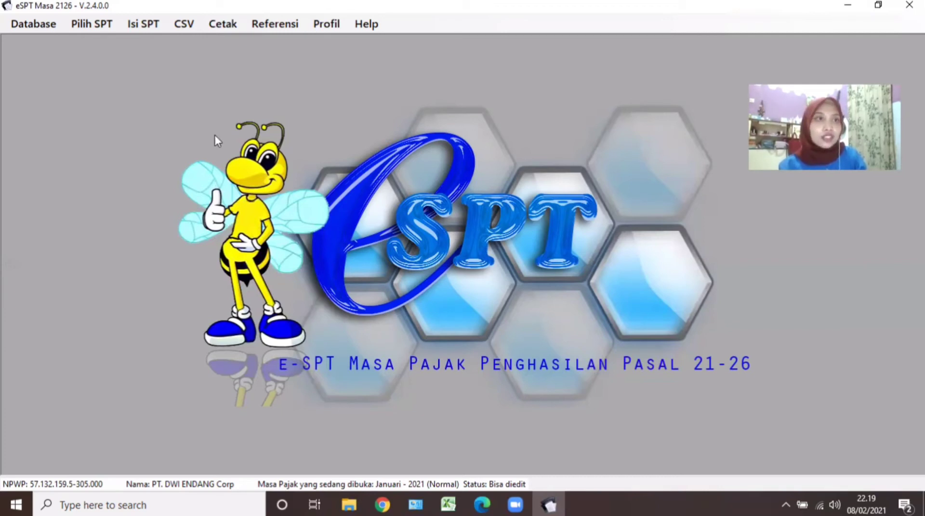
{"action": "left_click", "coordinate": [129, 27]}
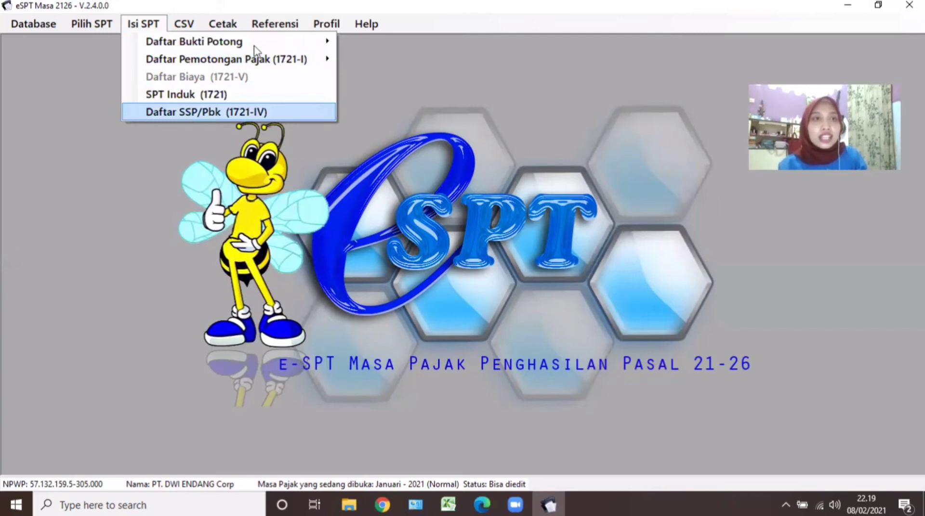
Add a new entry in the 1721-I Satu Masa Pajak withholding list, then view the Kasus 2 PDF.
{"action": "mouse_move", "coordinate": [248, 63]}
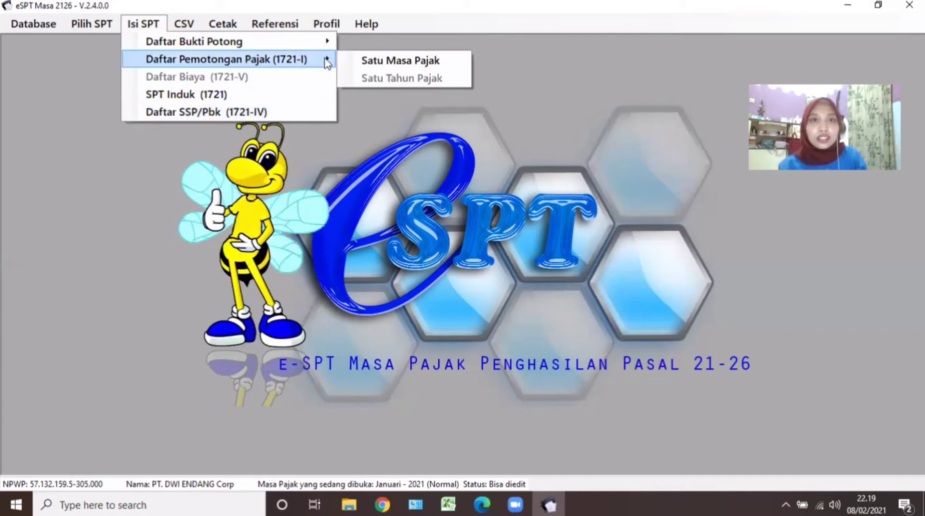
{"action": "left_click", "coordinate": [381, 63]}
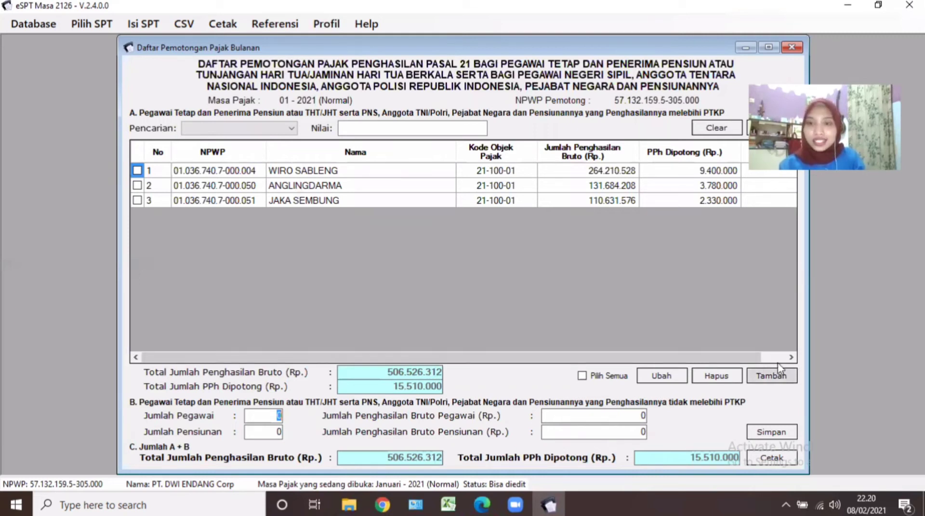
{"action": "left_click", "coordinate": [774, 378]}
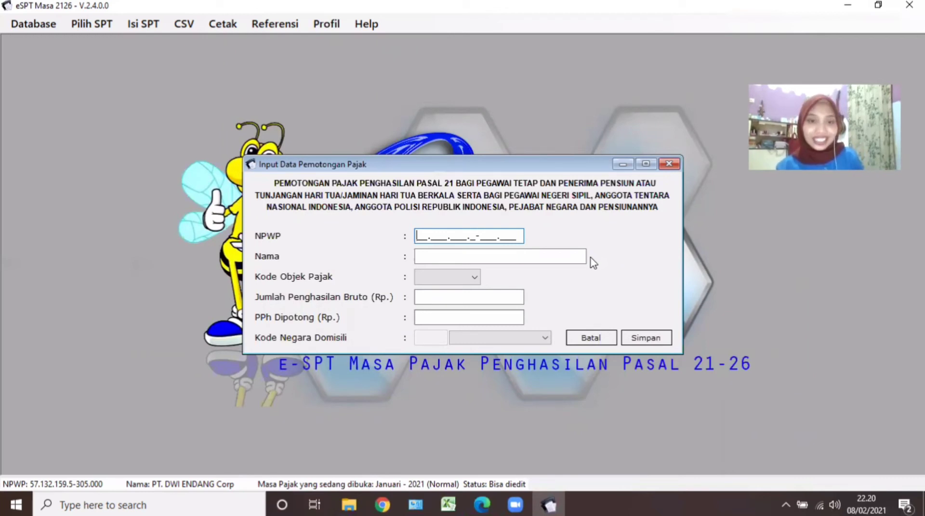
{"action": "left_click", "coordinate": [448, 505]}
{"action": "left_click", "coordinate": [477, 504]}
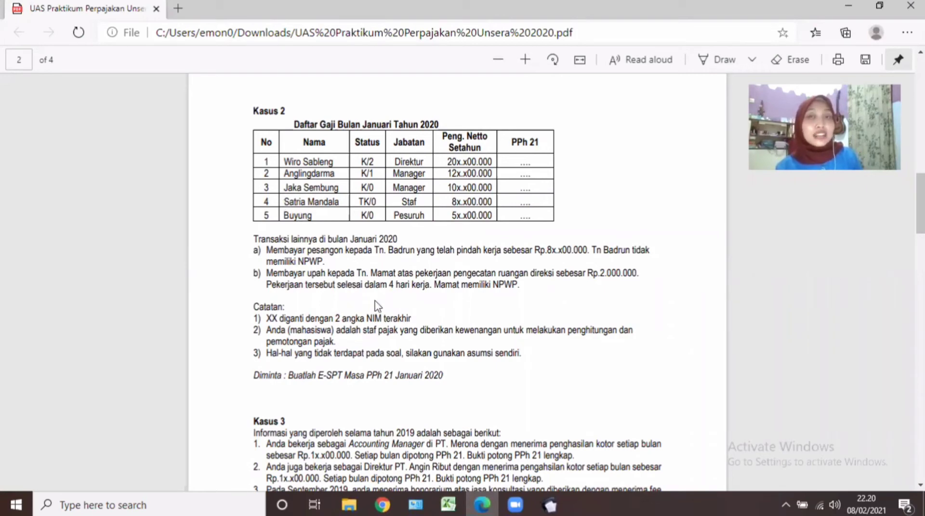
Return to the empty Input Data Pemotongan Pajak form in e-SPT.
{"action": "left_click", "coordinate": [549, 505]}
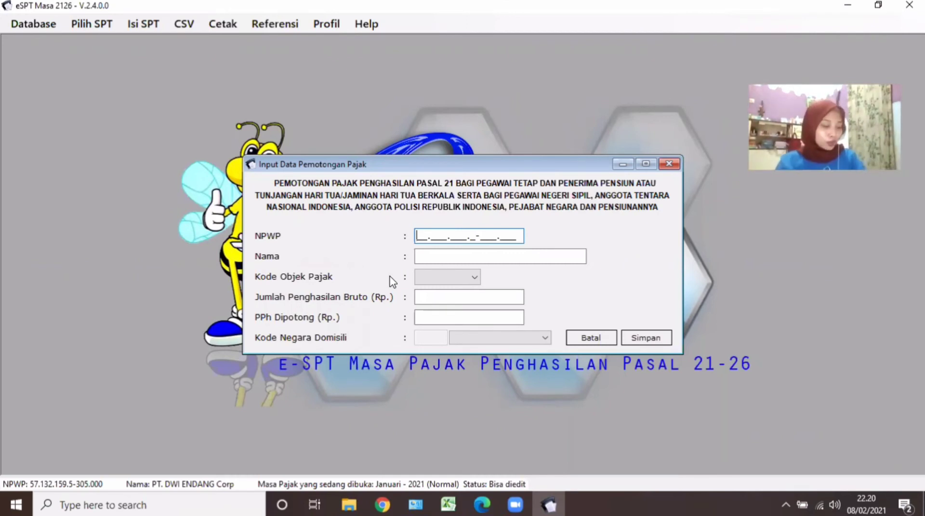
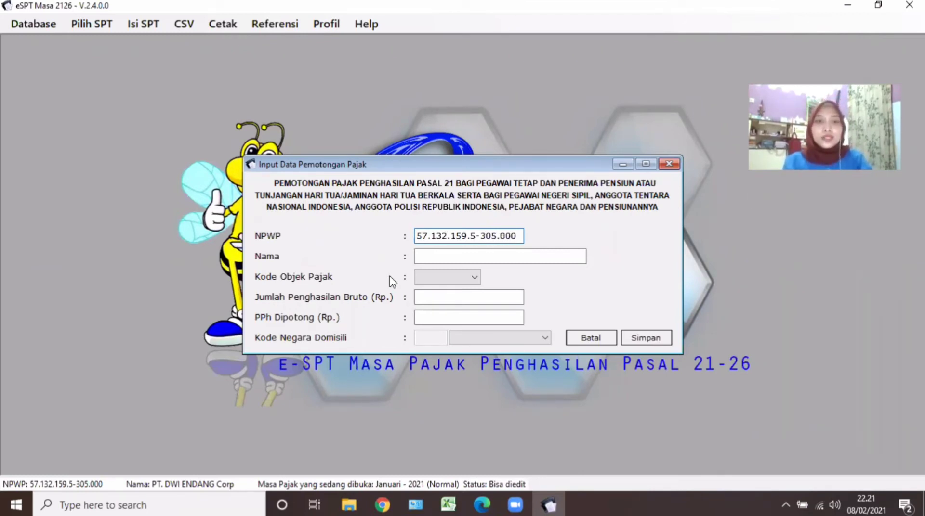
Fill in the employee's NPWP and full name on the withholding form.
{"action": "key", "text": "Tab"}
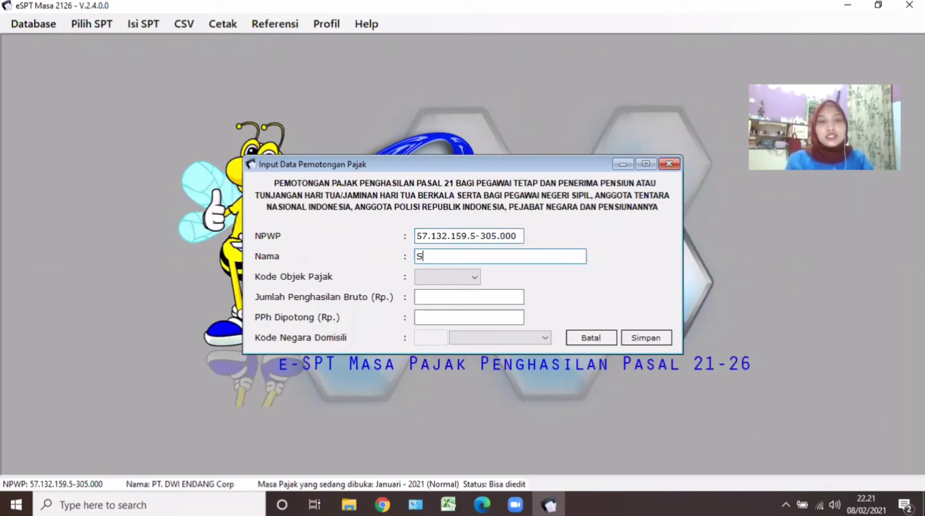
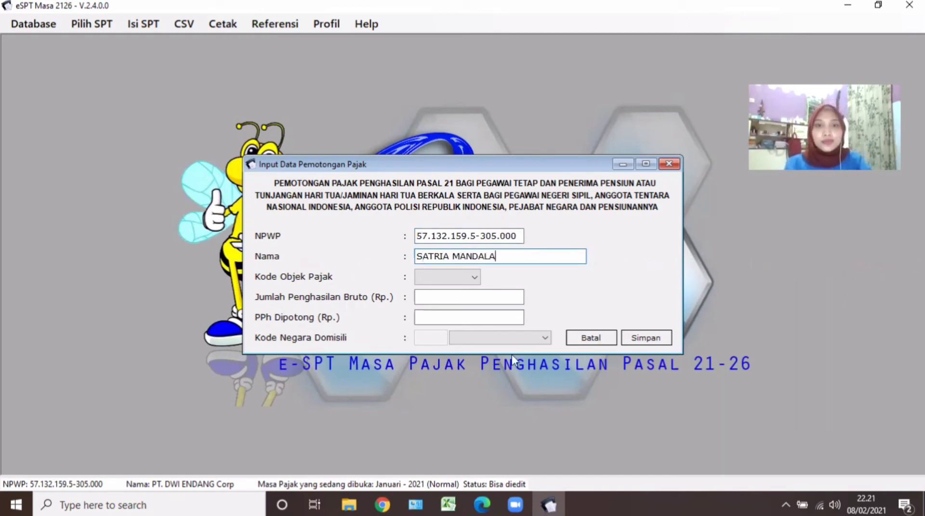
Set the tax object code to 21-100-01 Pegawai Tetap after briefly trying 21-100-02.
{"action": "left_click", "coordinate": [471, 277]}
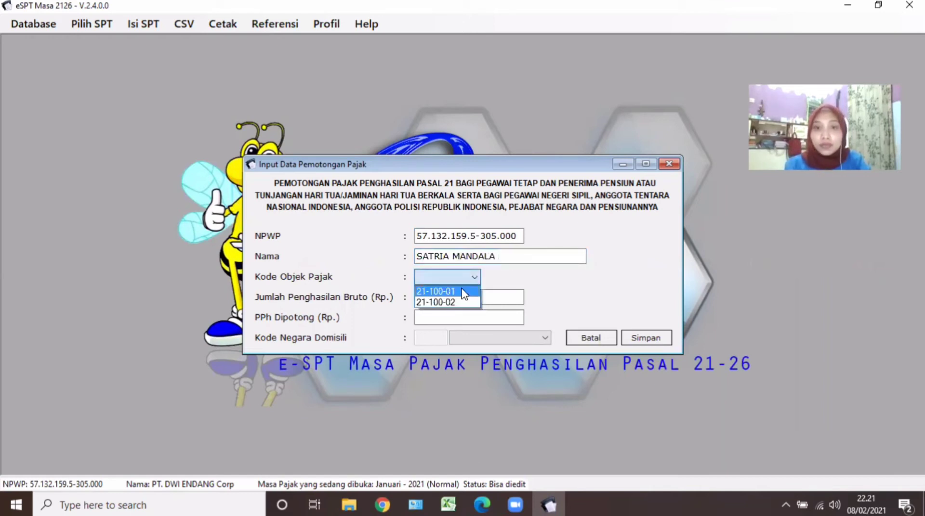
{"action": "left_click", "coordinate": [464, 292]}
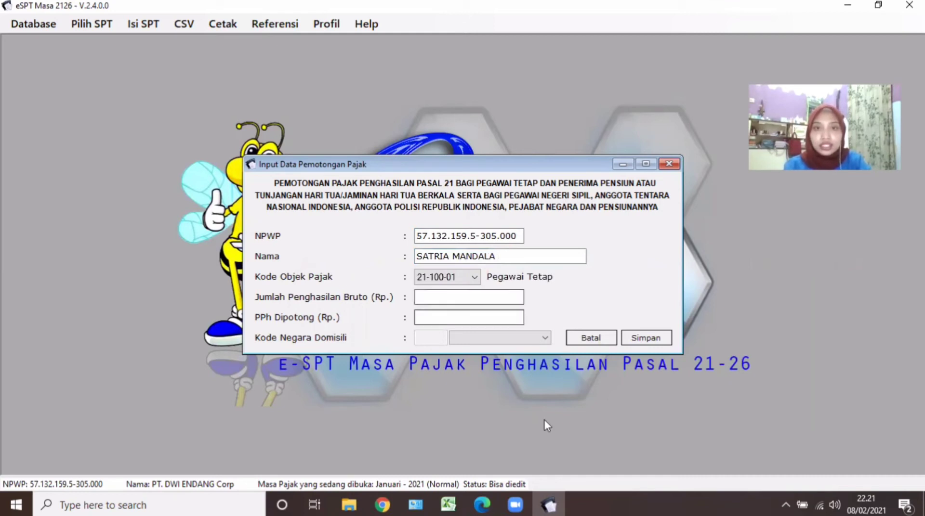
{"action": "left_click", "coordinate": [475, 281]}
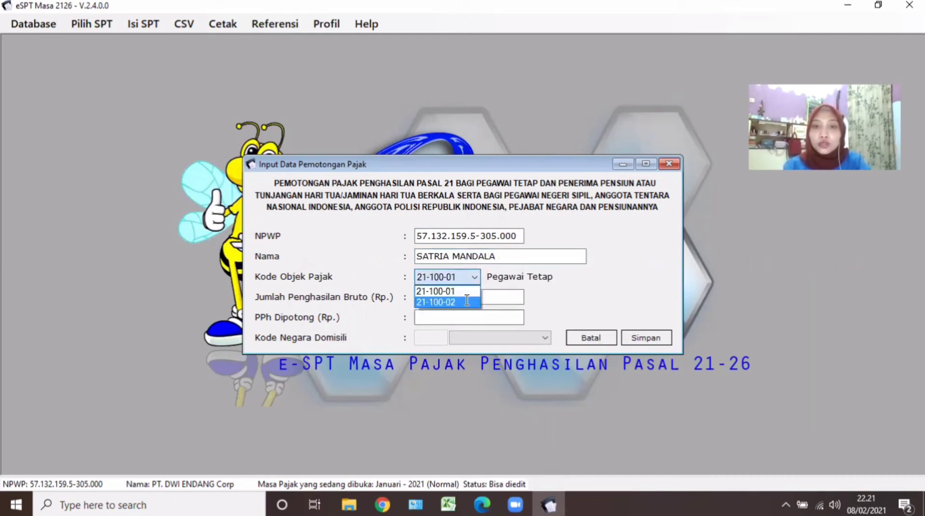
{"action": "left_click", "coordinate": [466, 301]}
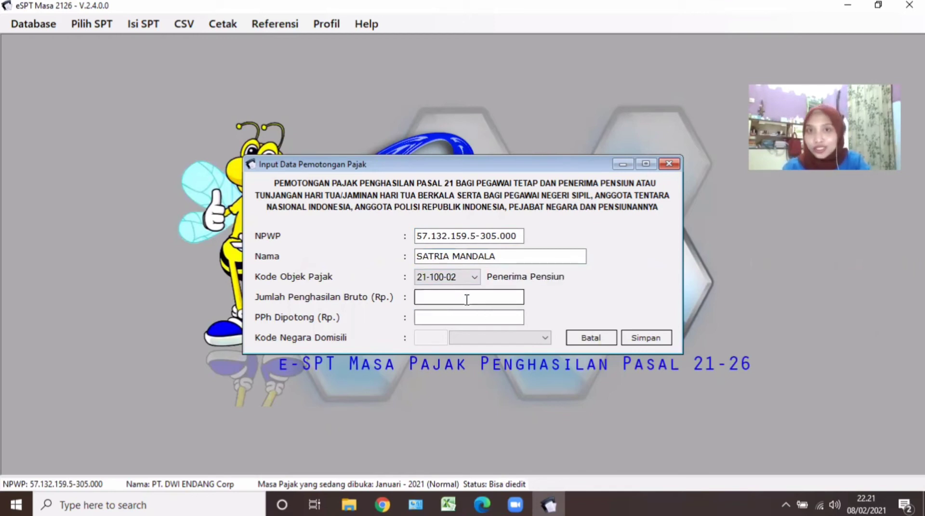
{"action": "left_click", "coordinate": [475, 279]}
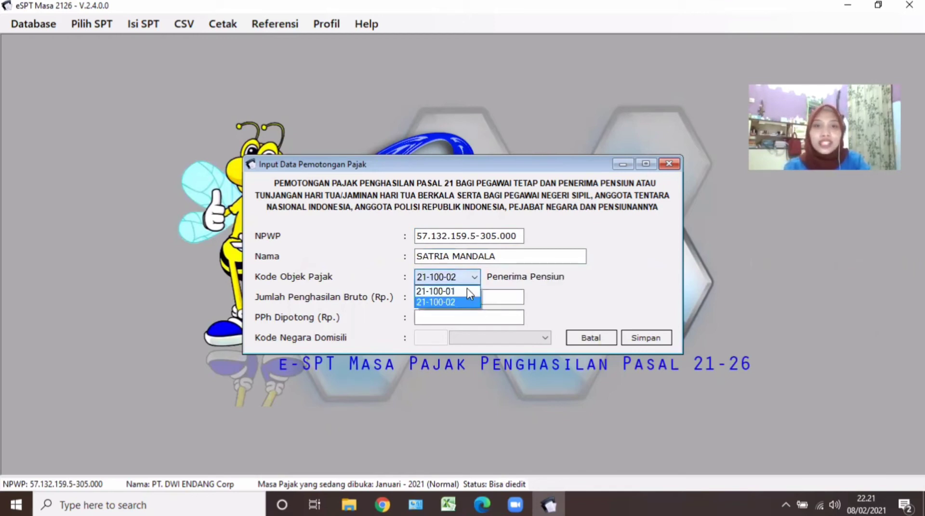
{"action": "left_click", "coordinate": [467, 291]}
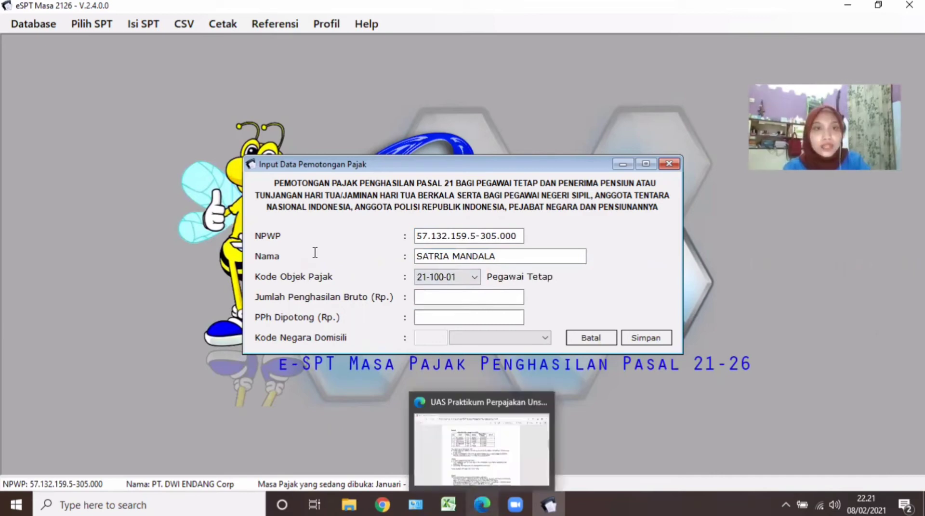
Check the Kasus 2 salary table in the PDF, then bring up the Excel calculation workbook.
{"action": "left_click", "coordinate": [477, 504]}
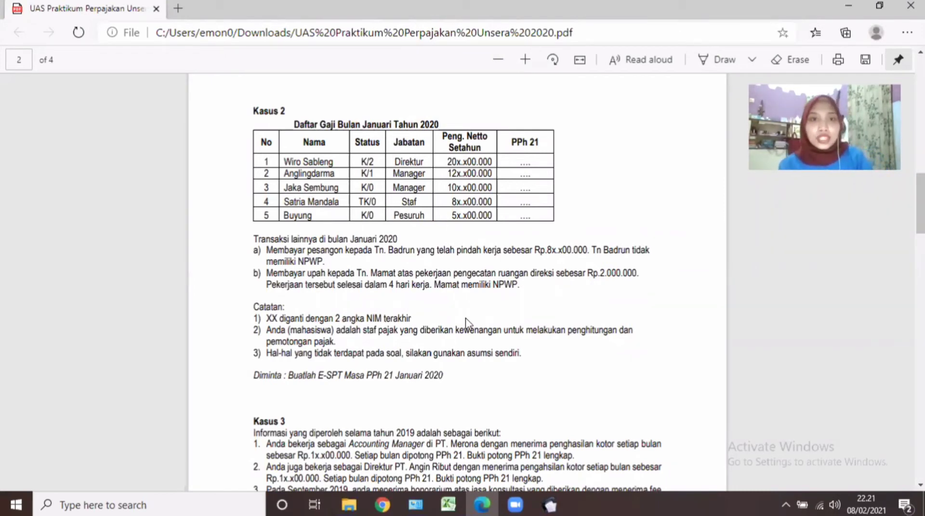
{"action": "left_click", "coordinate": [542, 500]}
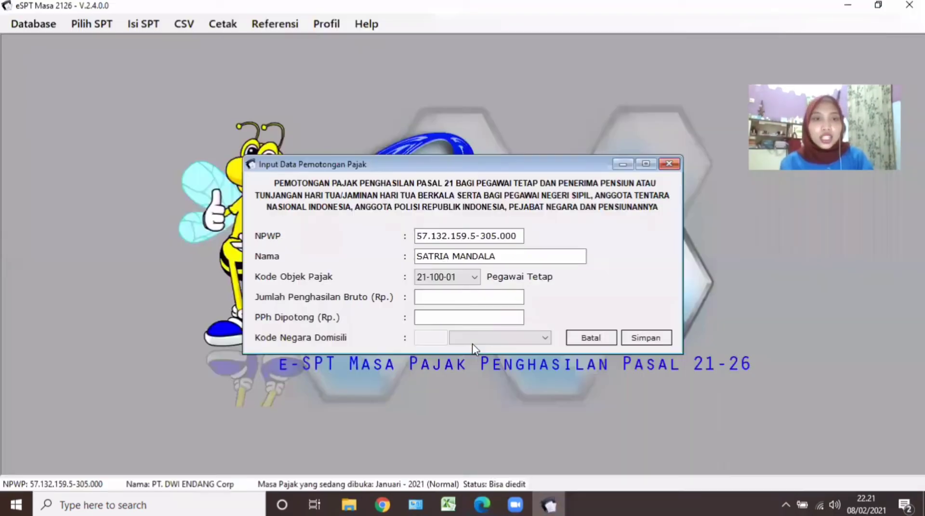
{"action": "left_click", "coordinate": [460, 300]}
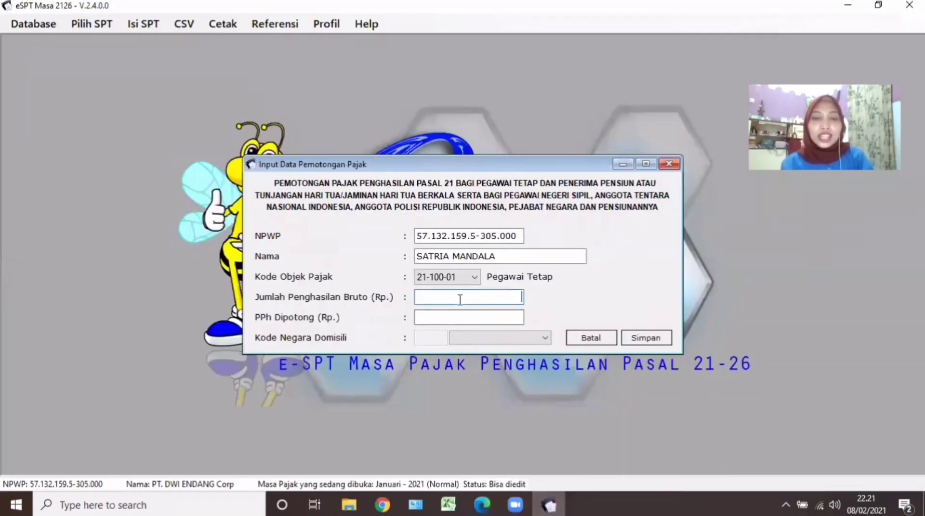
{"action": "left_click", "coordinate": [478, 503]}
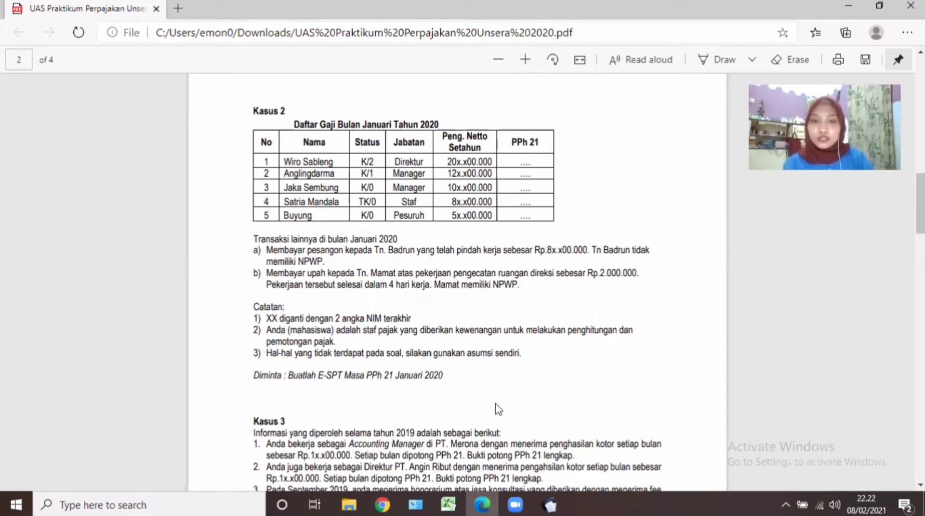
{"action": "left_click", "coordinate": [459, 503]}
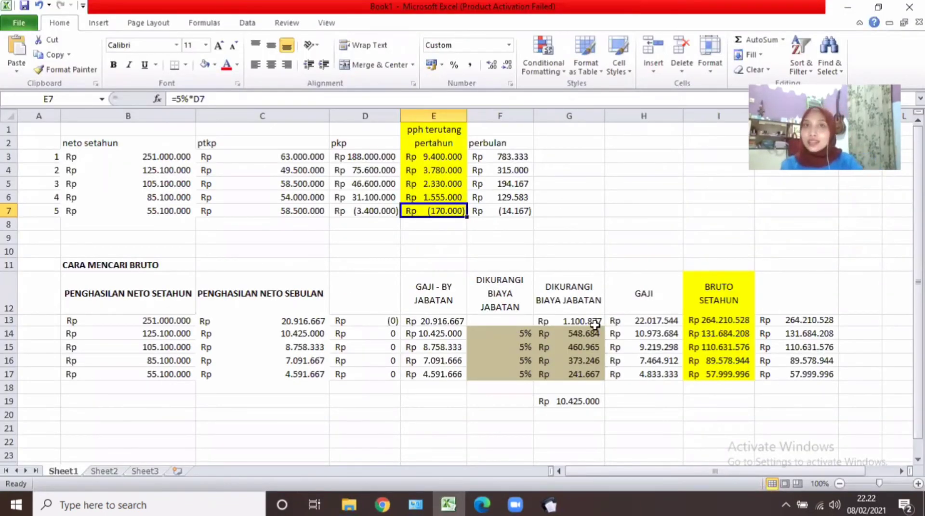
Select the fourth employee's annual gross income 89578944 from cell J16 for copying.
{"action": "left_click", "coordinate": [719, 364]}
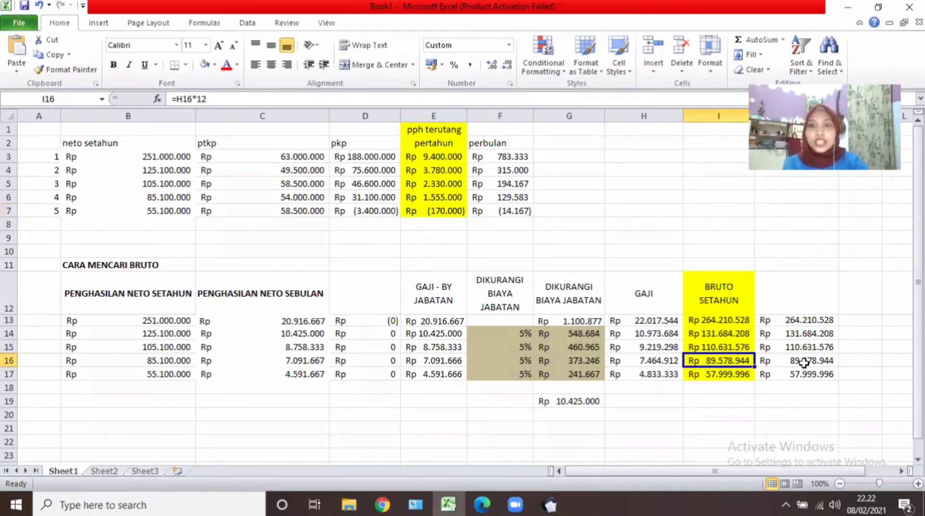
{"action": "key", "text": "Right"}
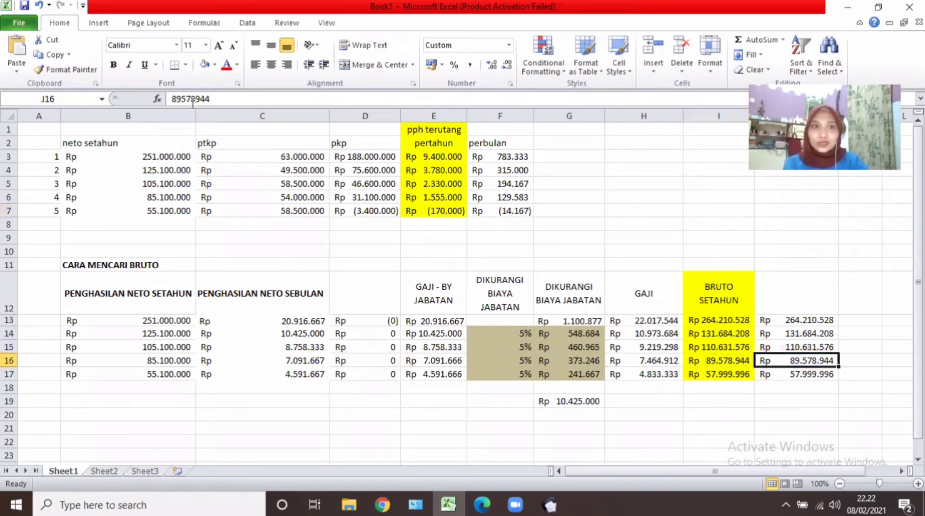
{"action": "left_click_drag", "start_coordinate": [211, 99], "coordinate": [152, 106]}
{"action": "key", "text": "ctrl+c"}
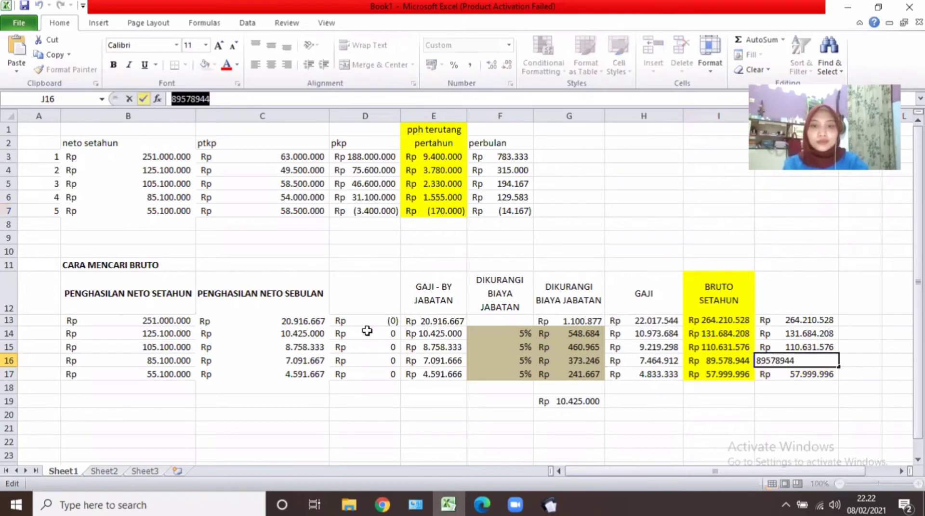
Paste gross income 89578944 into Jumlah Penghasilan Bruto and look up the annual PPh 21 in Excel.
{"action": "left_click", "coordinate": [559, 504]}
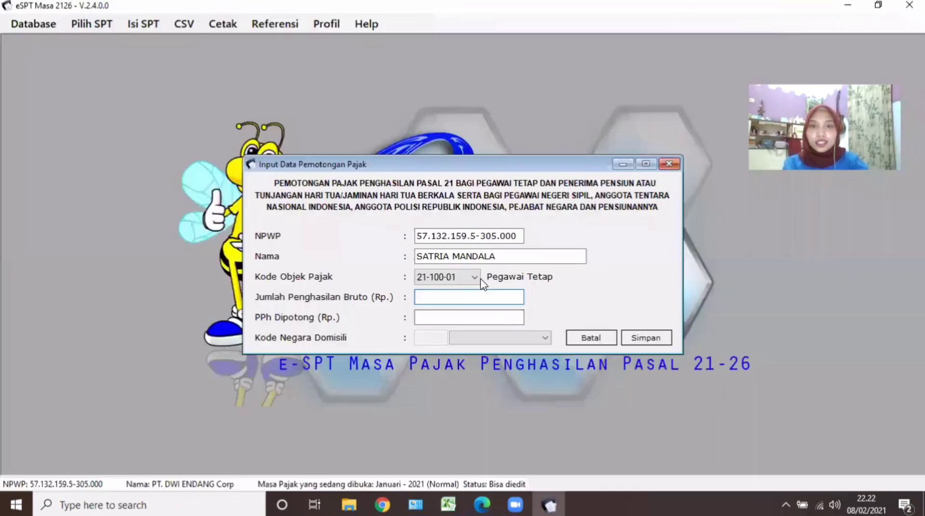
{"action": "key", "text": "ctrl+v"}
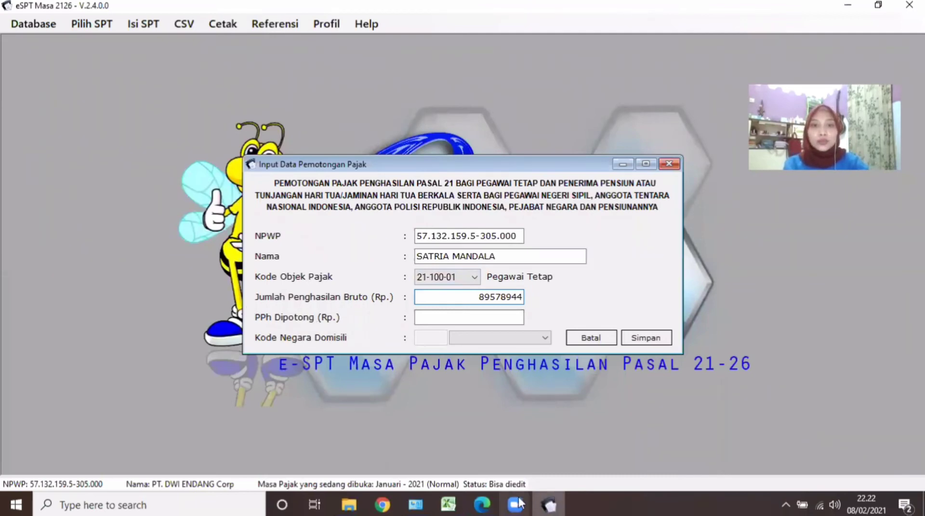
{"action": "left_click", "coordinate": [483, 505]}
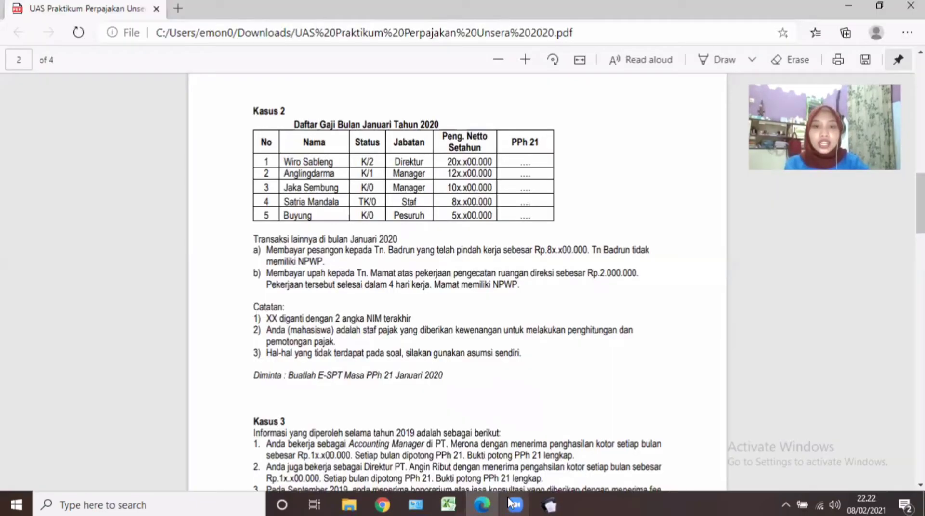
{"action": "key", "text": "alt+Tab"}
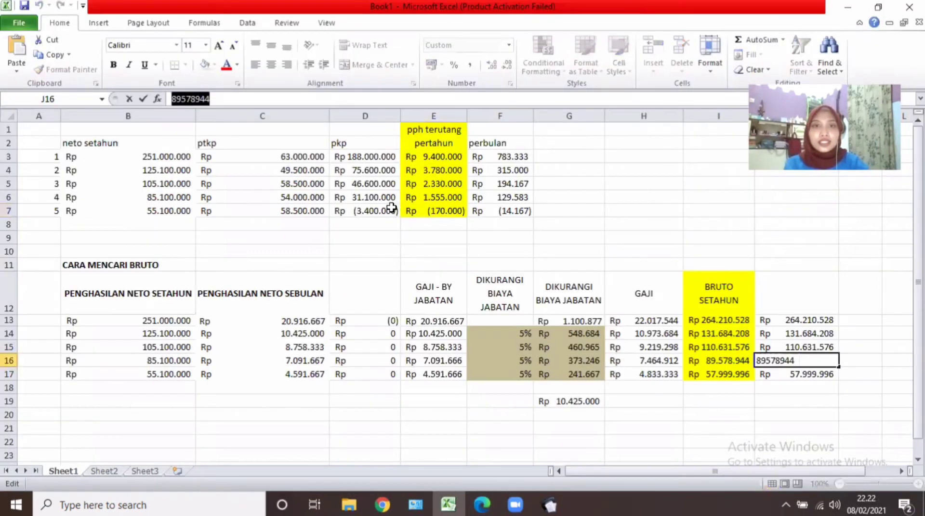
{"action": "left_click", "coordinate": [420, 193]}
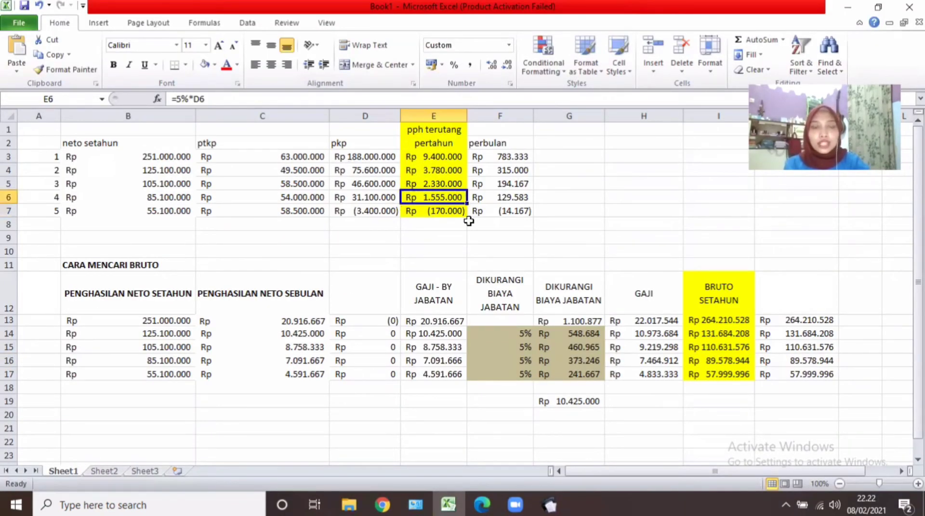
{"action": "left_click", "coordinate": [550, 504]}
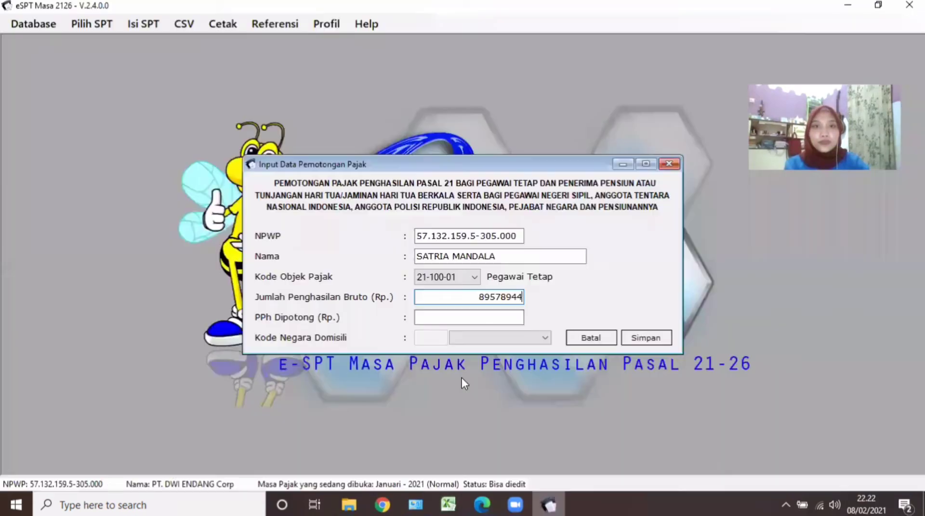
Enter PPh Dipotong 1.555.000 and save the withholding entry.
{"action": "left_click", "coordinate": [483, 316]}
{"action": "type", "text": "1"}
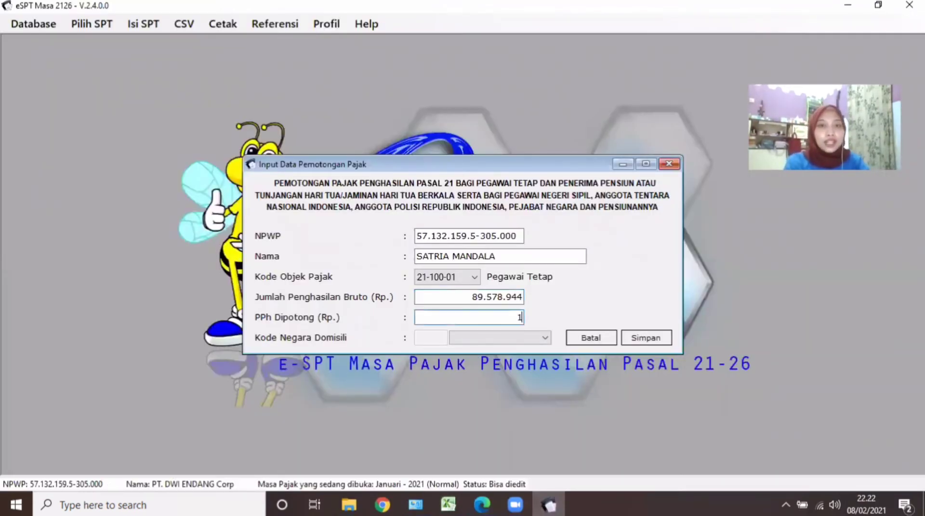
{"action": "type", "text": ".555.000"}
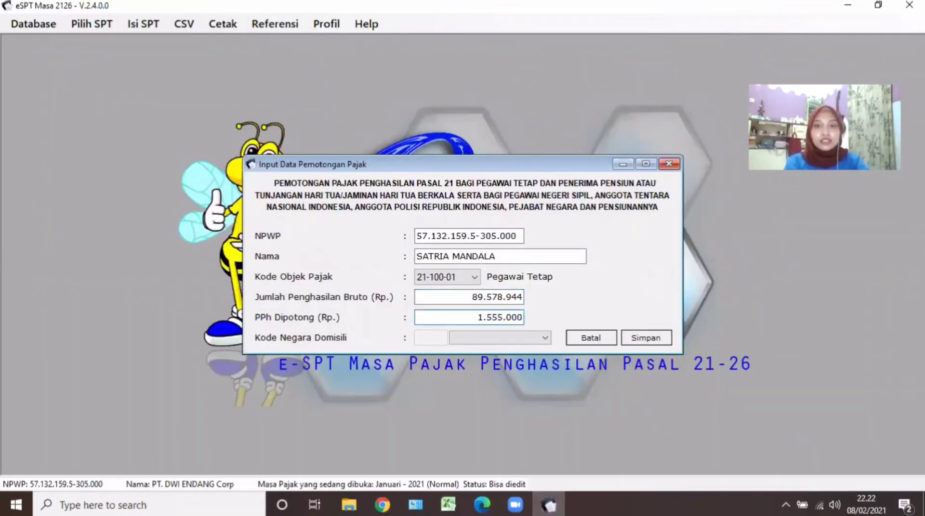
{"action": "key", "text": "Tab"}
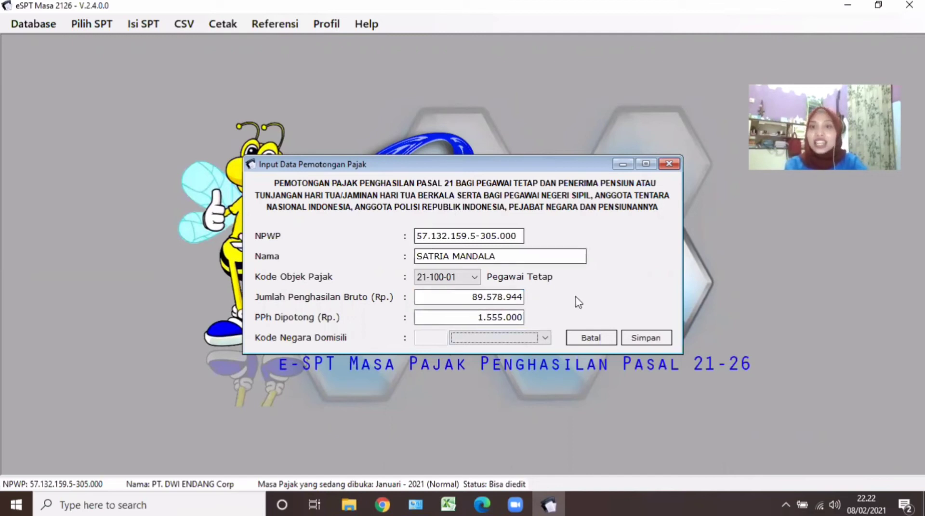
{"action": "left_click", "coordinate": [642, 339]}
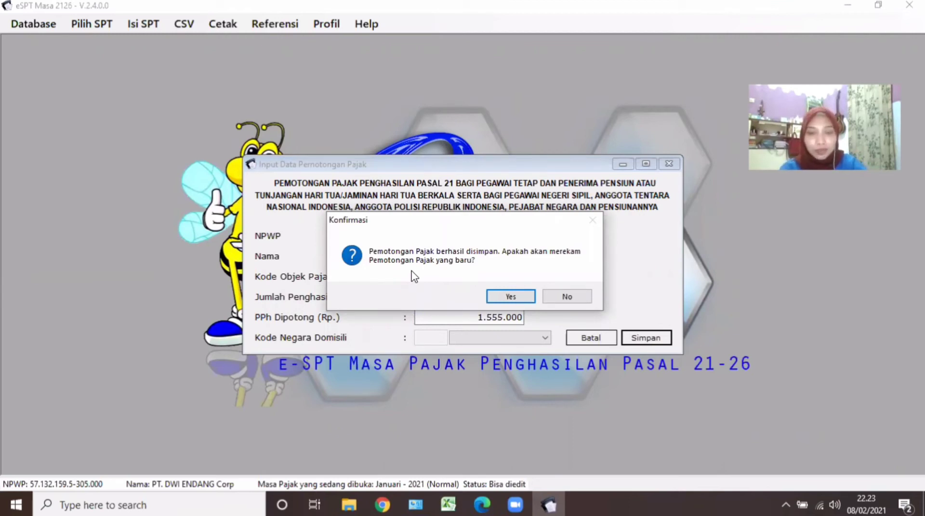
Start a new withholding entry and enter the fifth employee's NPWP.
{"action": "left_click", "coordinate": [511, 297]}
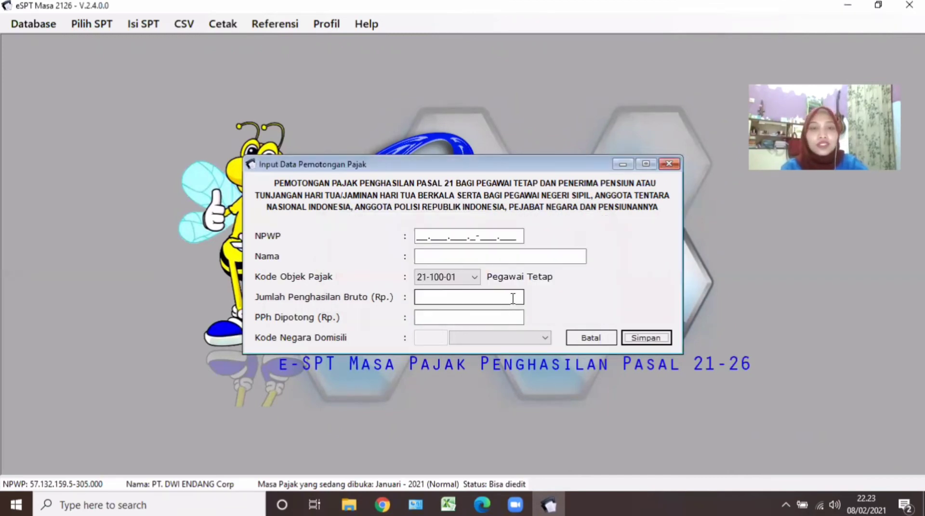
{"action": "left_click", "coordinate": [418, 238]}
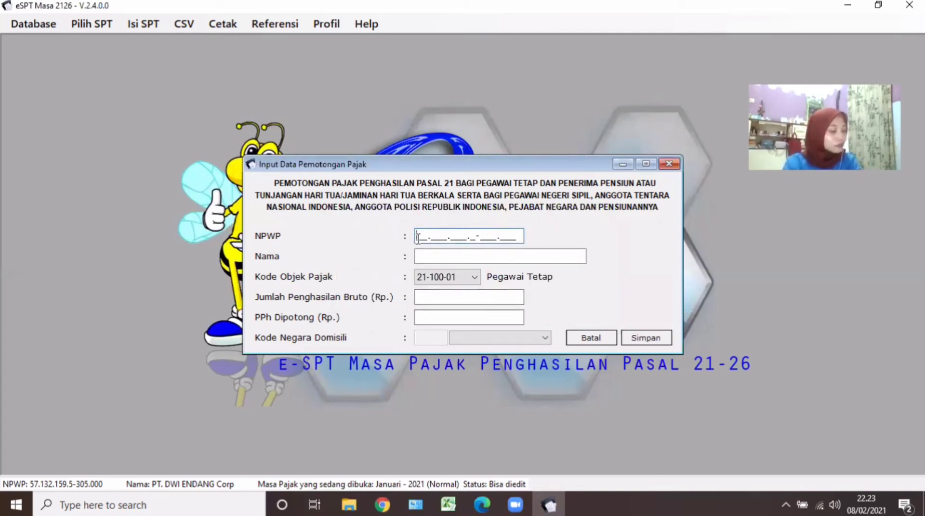
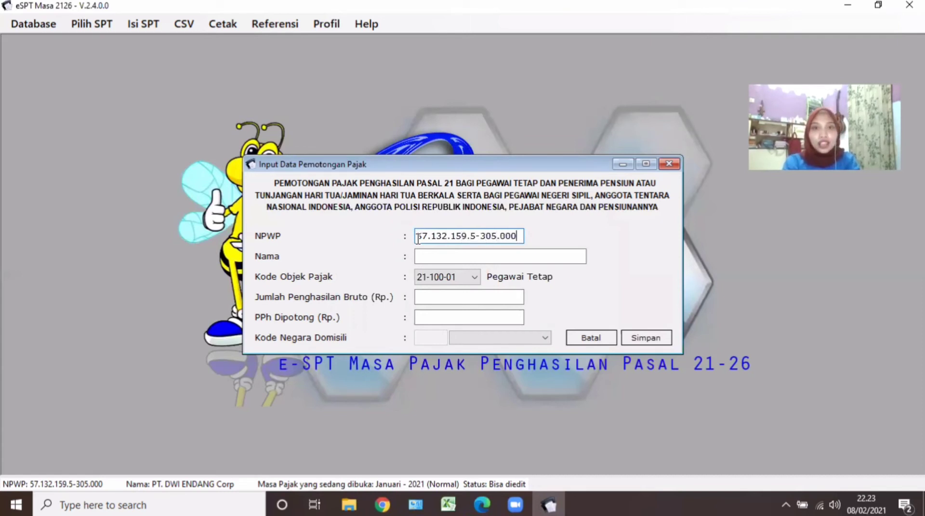
{"action": "key", "text": "Tab"}
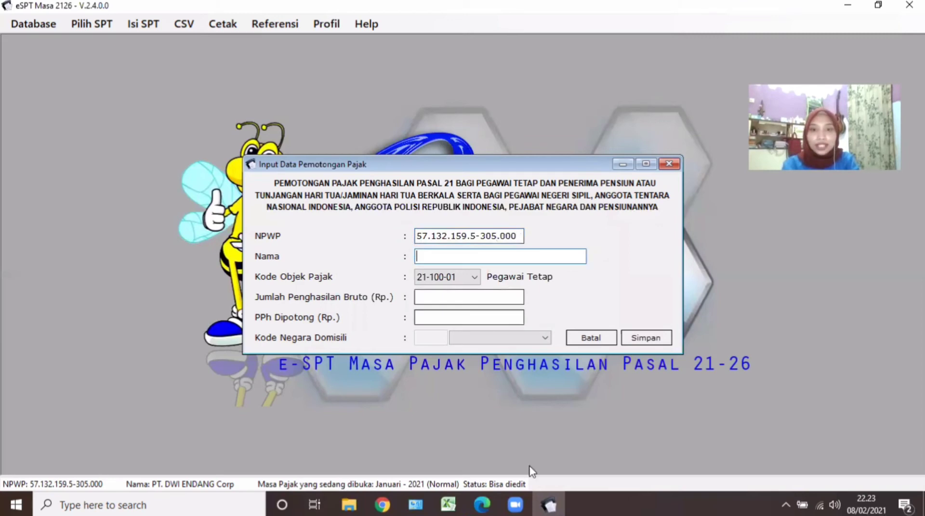
Enter the fifth employee's name from the PDF and keep tax object code 21-100-01.
{"action": "left_click", "coordinate": [490, 503]}
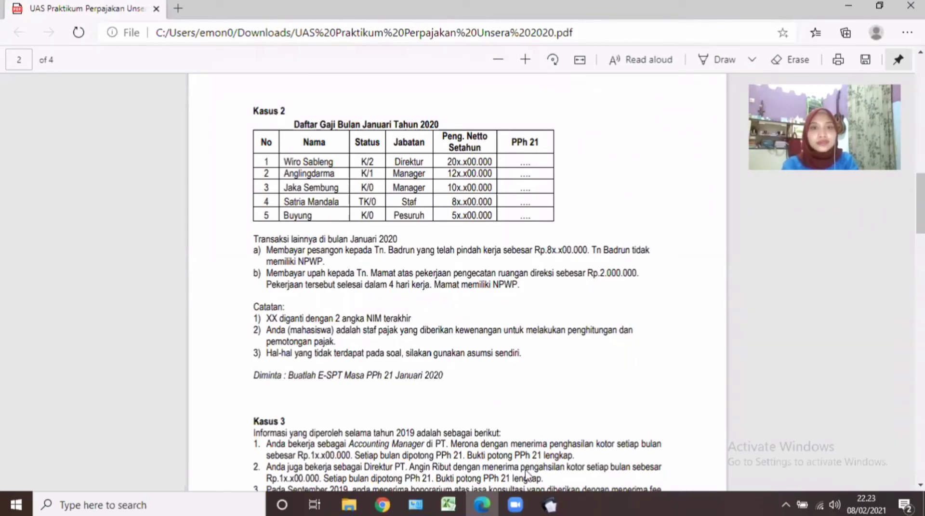
{"action": "key", "text": "alt+Tab"}
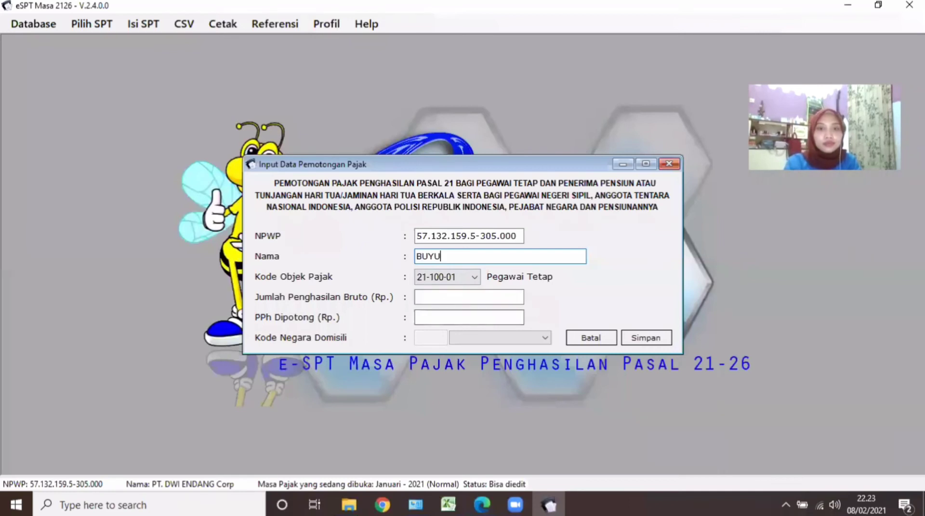
{"action": "type", "text": "NG"}
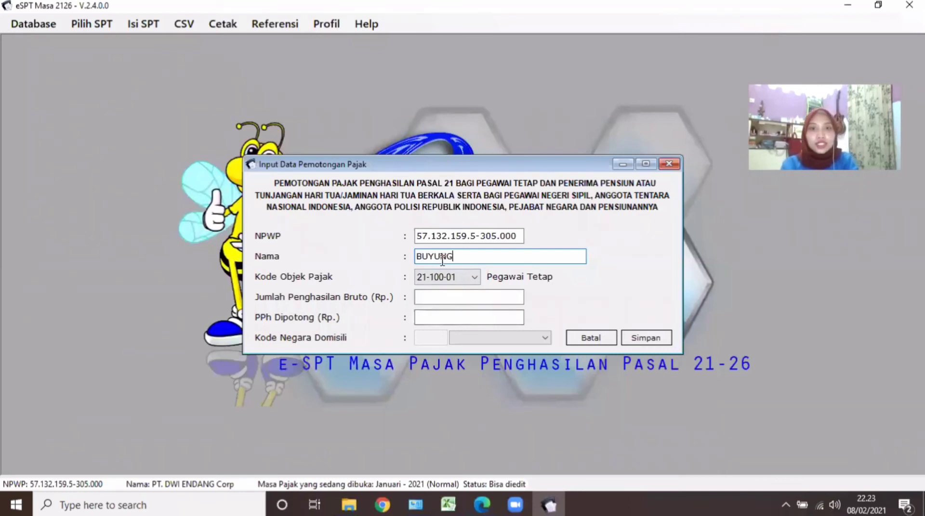
{"action": "left_click", "coordinate": [475, 278]}
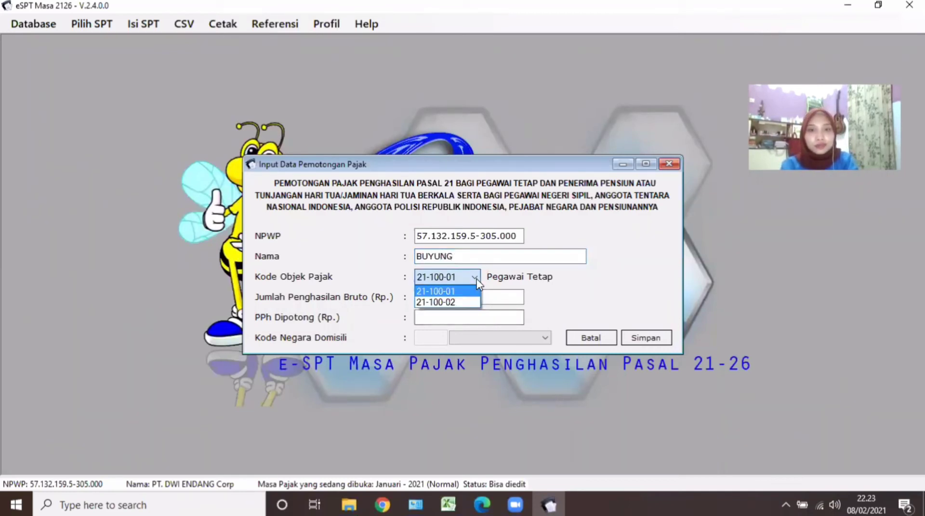
{"action": "left_click", "coordinate": [494, 301]}
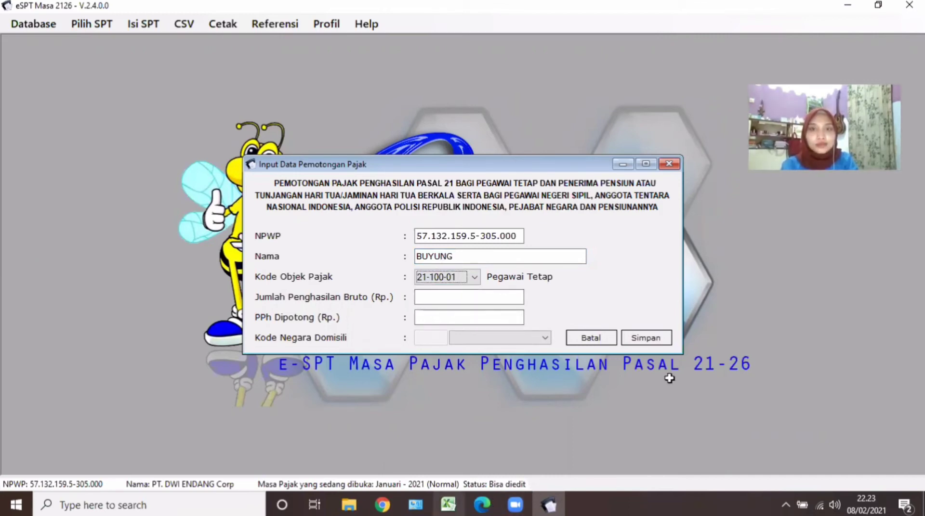
{"action": "key", "text": "alt+Tab"}
Undo the stray 0 in cell I16 and copy the 57999996 gross value from J17.
{"action": "left_click", "coordinate": [718, 363]}
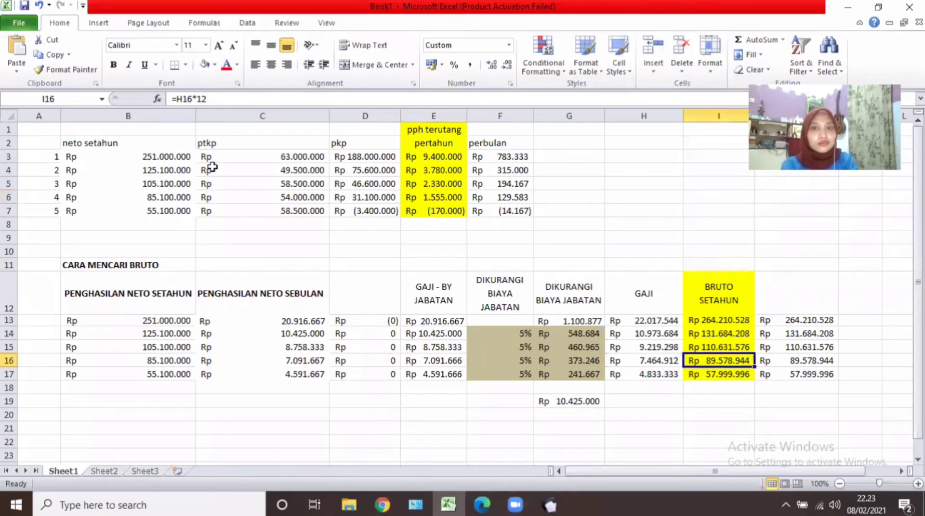
{"action": "type", "text": "0"}
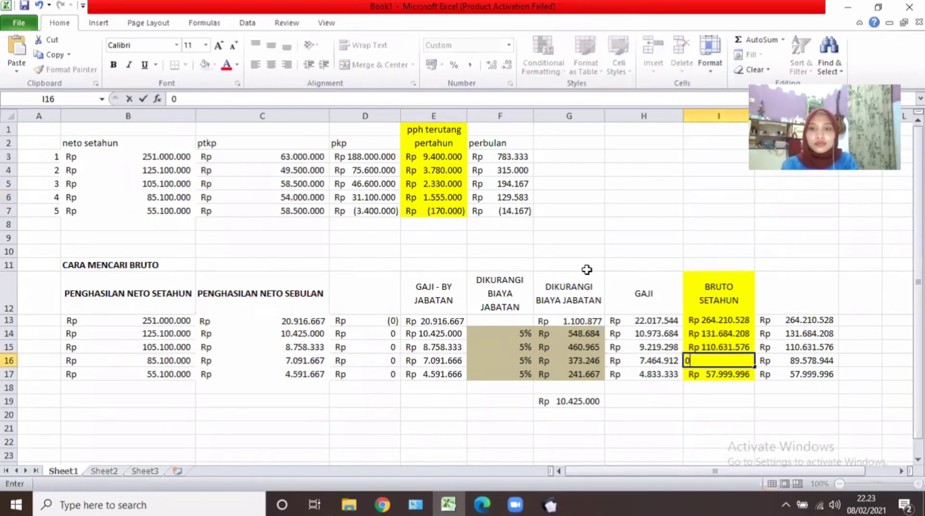
{"action": "left_click", "coordinate": [43, 7]}
{"action": "key", "text": "Return"}
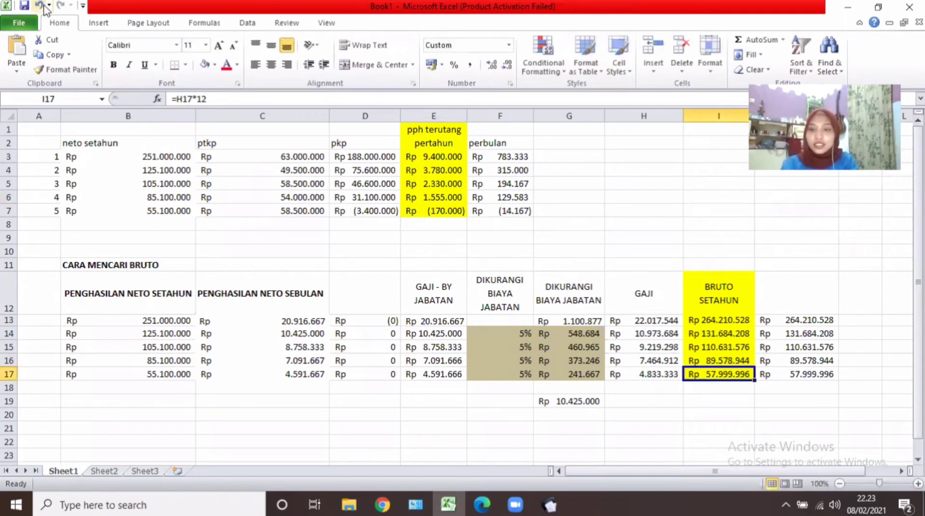
{"action": "key", "text": "Right"}
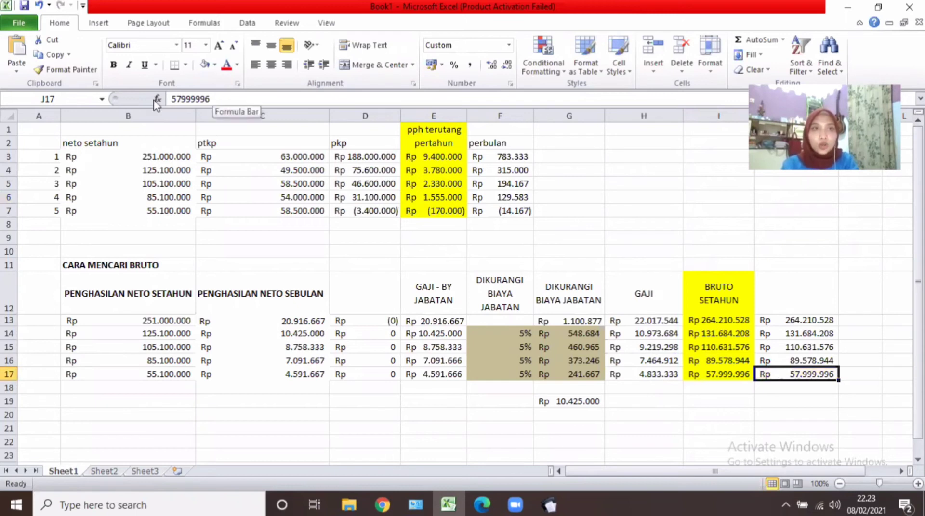
{"action": "left_click_drag", "start_coordinate": [212, 99], "coordinate": [154, 102]}
{"action": "key", "text": "ctrl+c"}
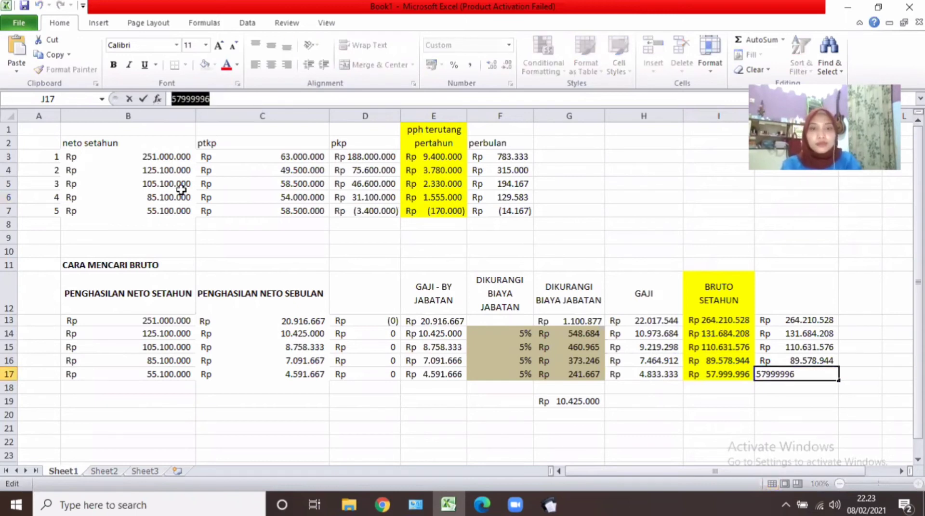
Paste 57.999.996 into the e-SPT gross income field and check the withholding in E7.
{"action": "left_click", "coordinate": [549, 505]}
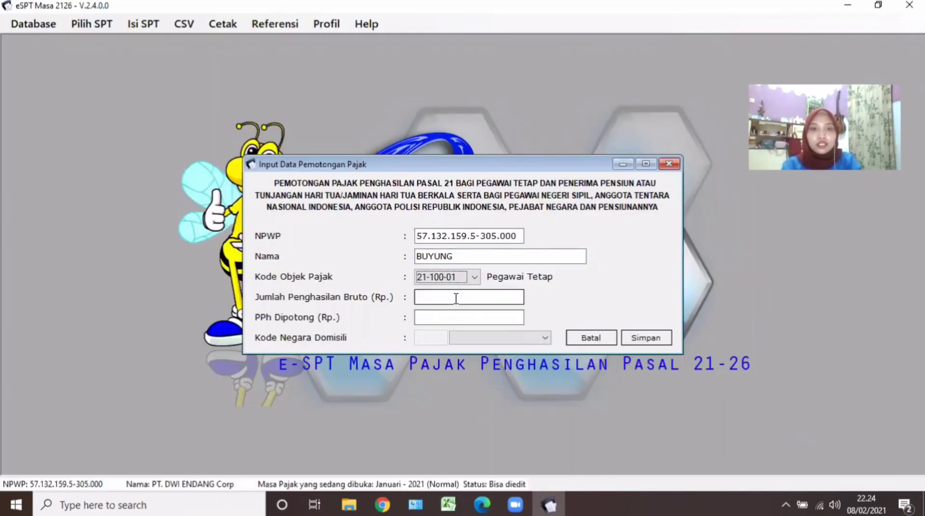
{"action": "left_click", "coordinate": [456, 298]}
{"action": "key", "text": "ctrl+v"}
{"action": "left_click", "coordinate": [485, 499]}
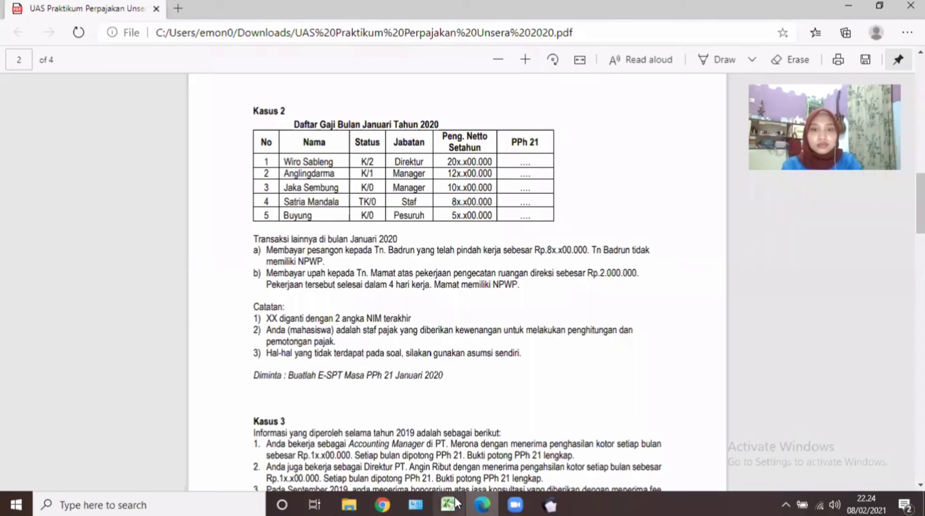
{"action": "left_click", "coordinate": [455, 504]}
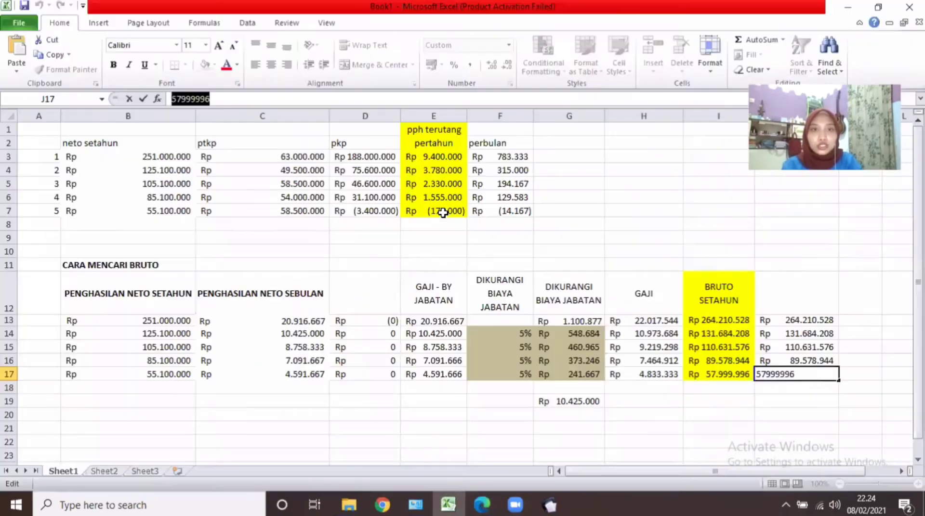
{"action": "left_click", "coordinate": [447, 216]}
{"action": "mouse_move", "coordinate": [549, 504]}
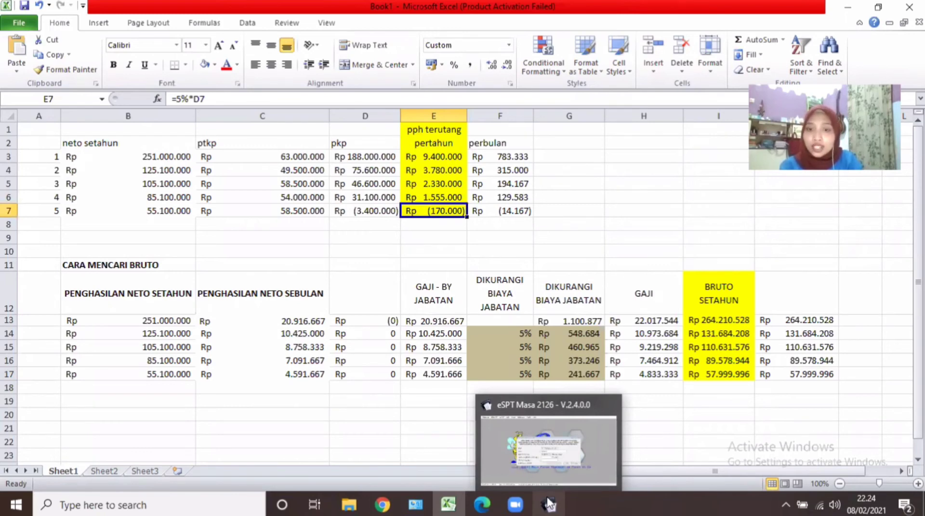
Enter a withholding of -170000 for the fifth employee and save the entry.
{"action": "left_click", "coordinate": [557, 422]}
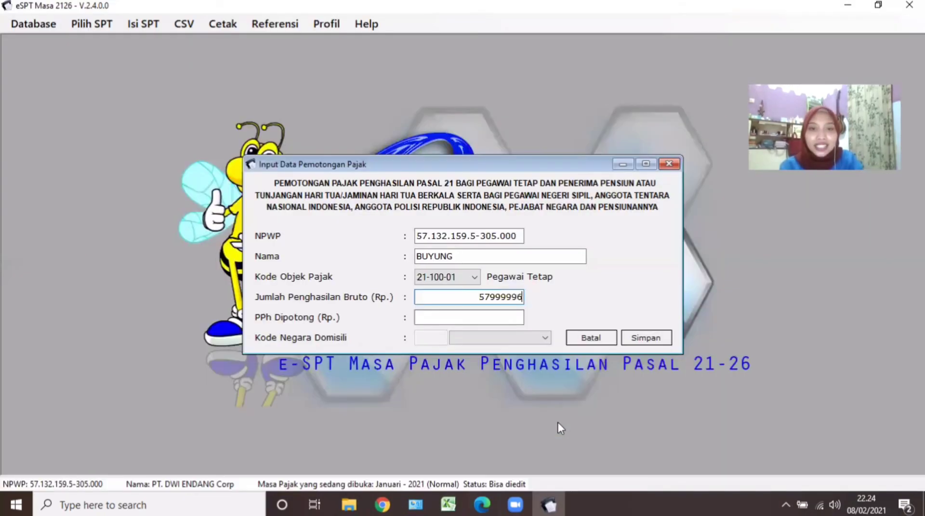
{"action": "key", "text": "Tab"}
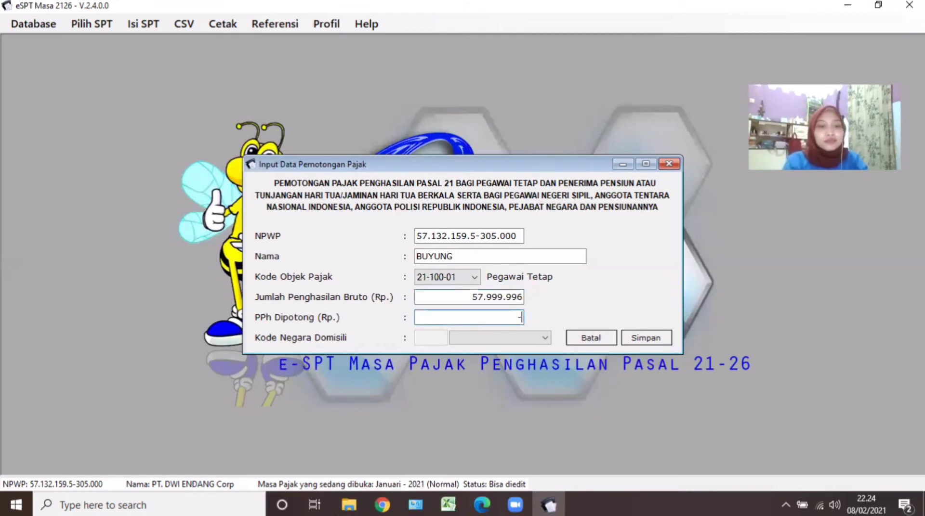
{"action": "type", "text": "-170000"}
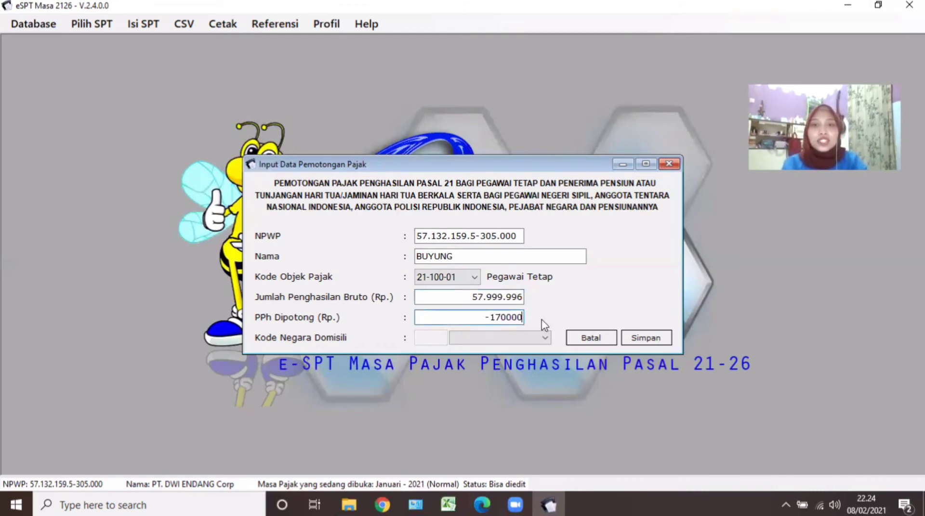
{"action": "key", "text": "Tab"}
{"action": "key", "text": "Tab"}
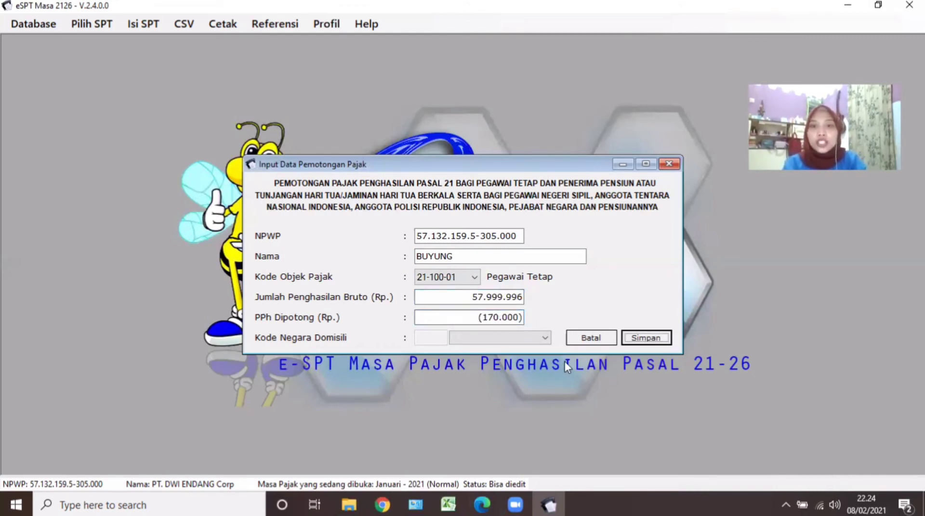
{"action": "left_click", "coordinate": [643, 339]}
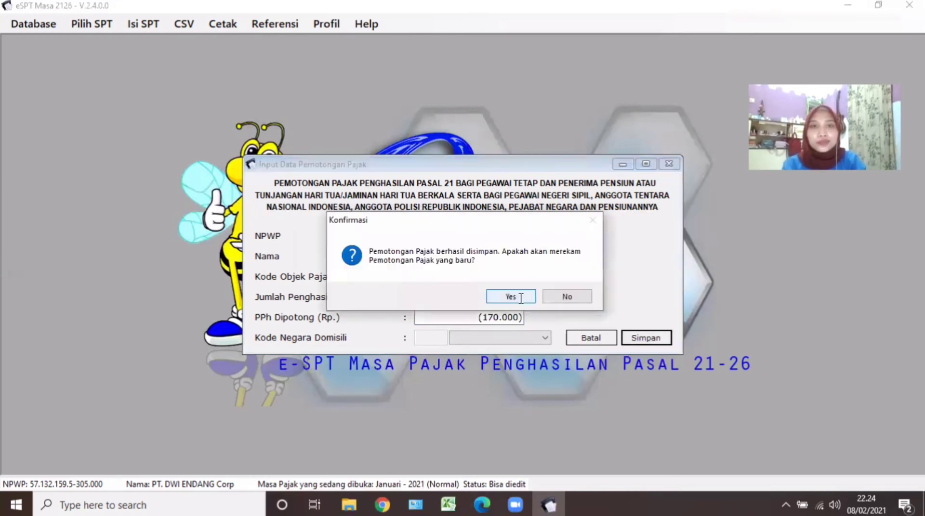
Cancel the next blank entry form to return to the monthly withholding list.
{"action": "left_click", "coordinate": [521, 300]}
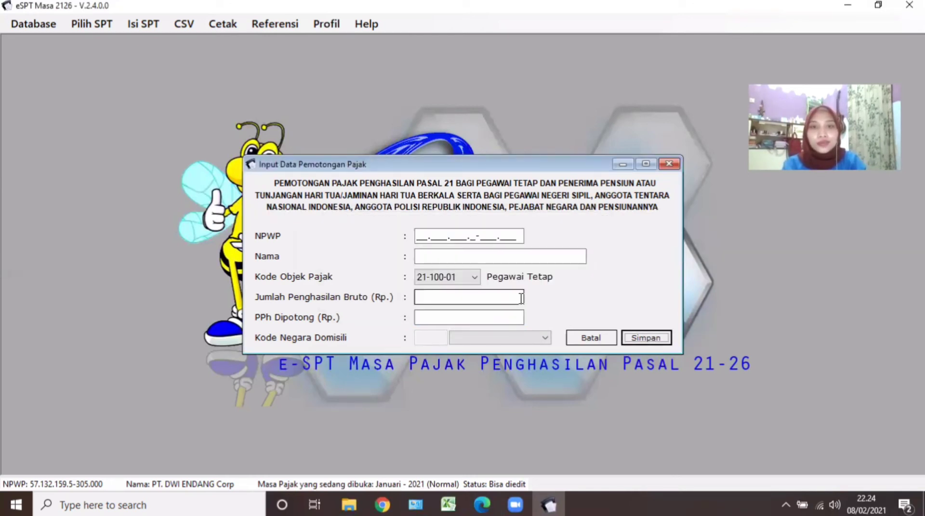
{"action": "left_click", "coordinate": [588, 338]}
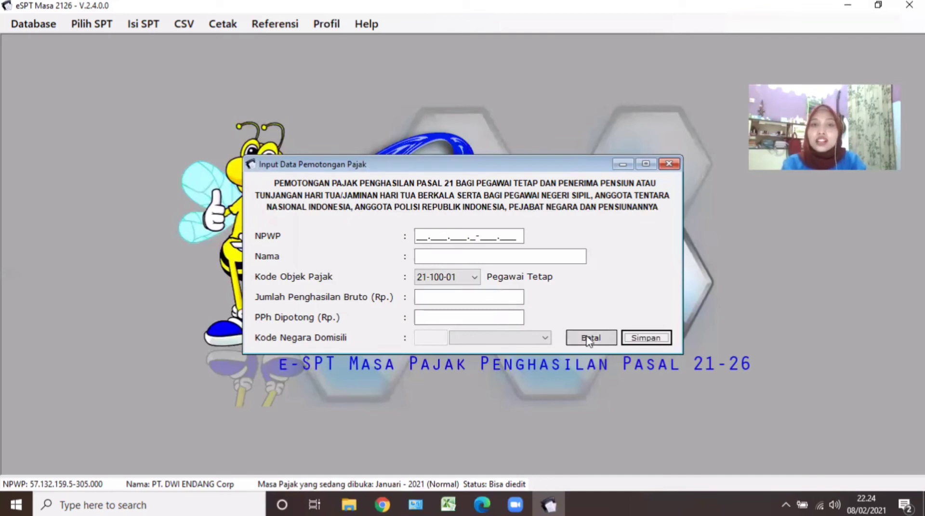
{"action": "left_click", "coordinate": [588, 339]}
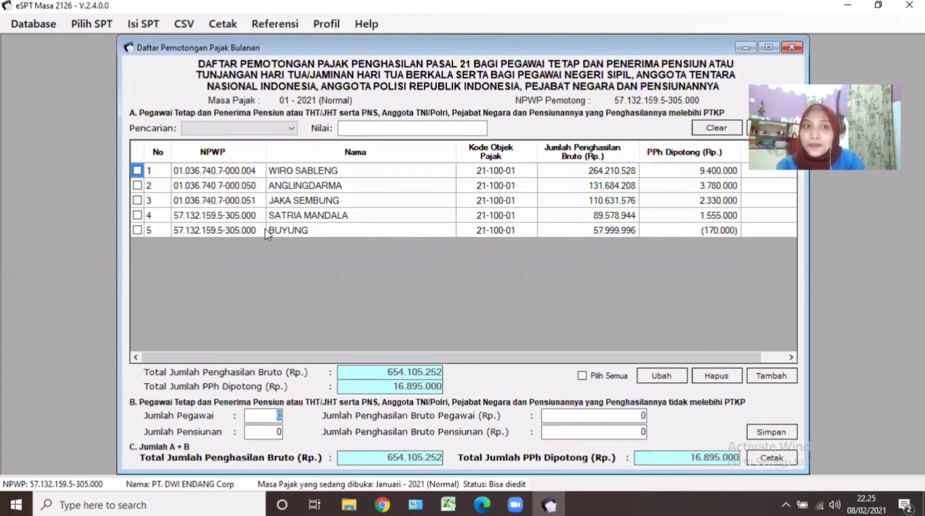
Tick row 5, the employee with negative PPh (170.000), for removal.
{"action": "left_click", "coordinate": [136, 231]}
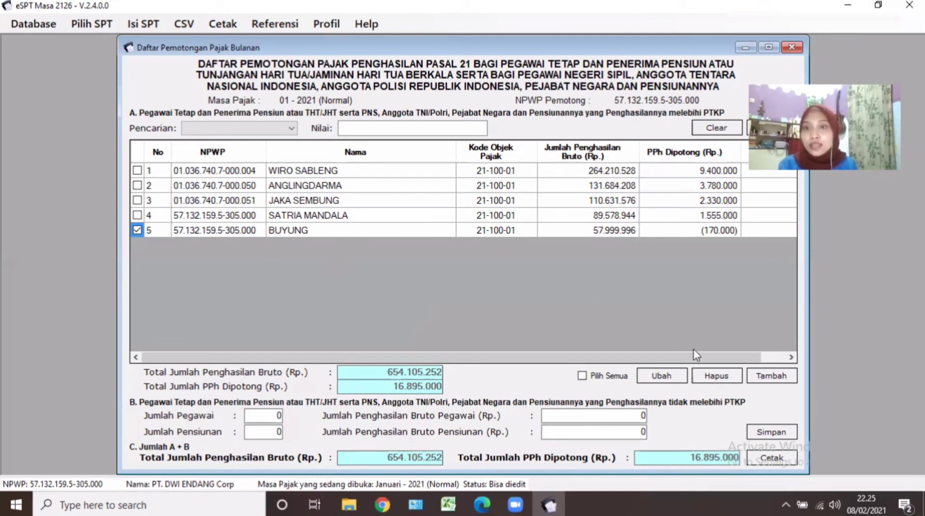
Delete the ticked fifth employee and confirm, leaving four employees totalling 596.105.256 gross.
{"action": "left_click", "coordinate": [708, 377]}
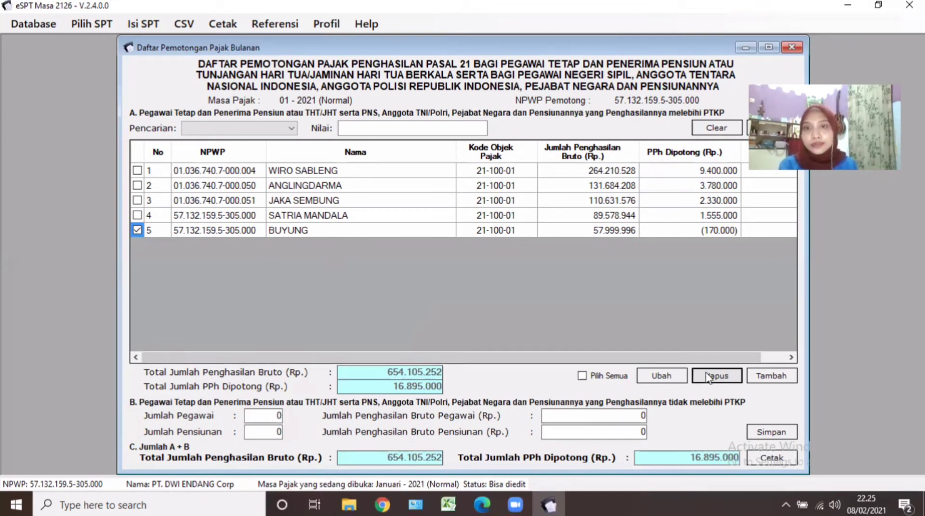
{"action": "left_click", "coordinate": [476, 298]}
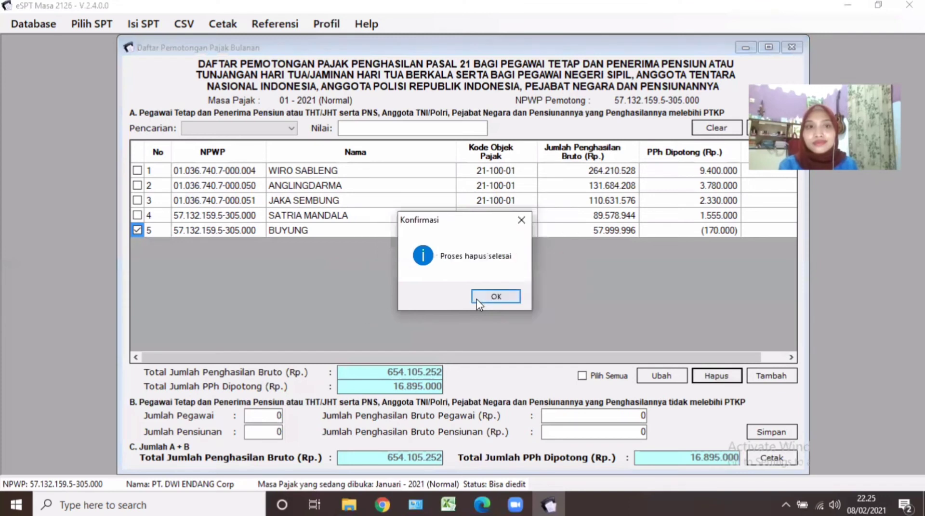
{"action": "left_click", "coordinate": [494, 298]}
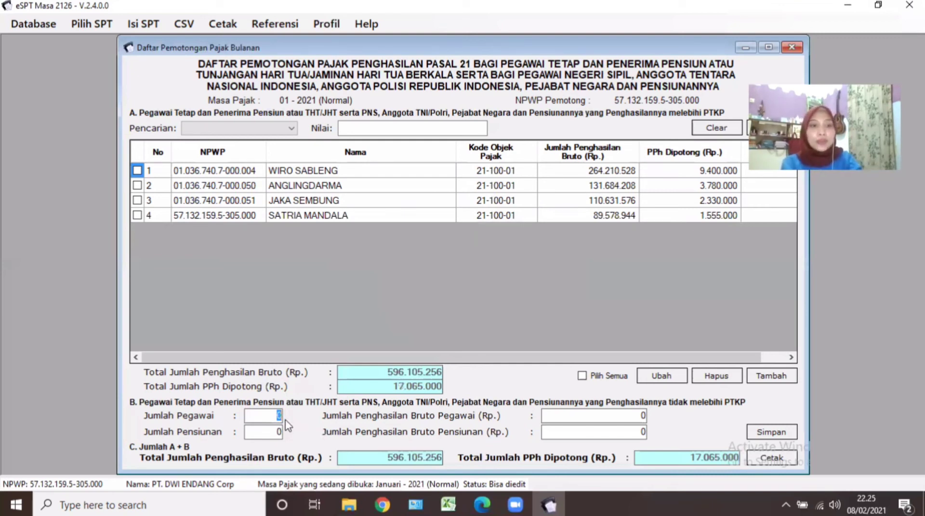
Record 1 under-PTKP employee with 57.999.996 gross income from J17 in Part B and save.
{"action": "type", "text": "1"}
{"action": "key", "text": "Tab"}
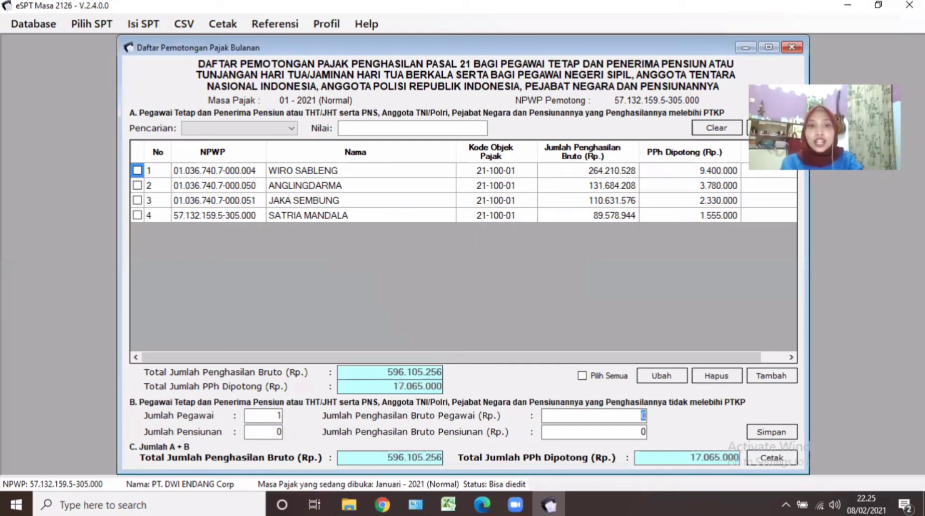
{"action": "left_click", "coordinate": [636, 411]}
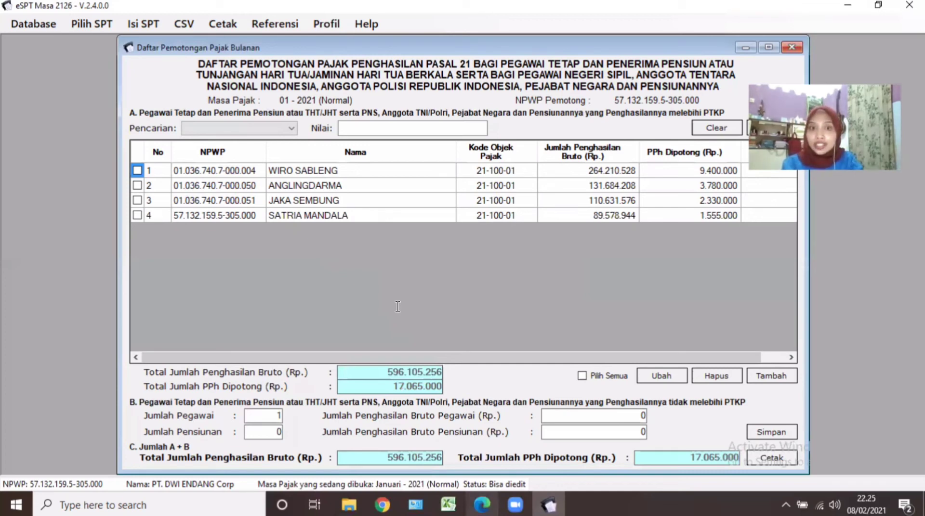
{"action": "left_click", "coordinate": [483, 504]}
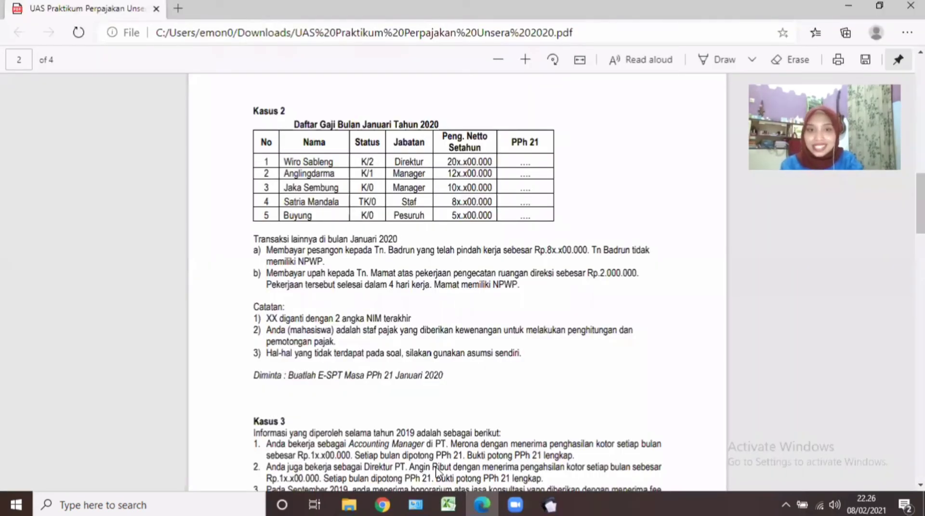
{"action": "left_click", "coordinate": [448, 504]}
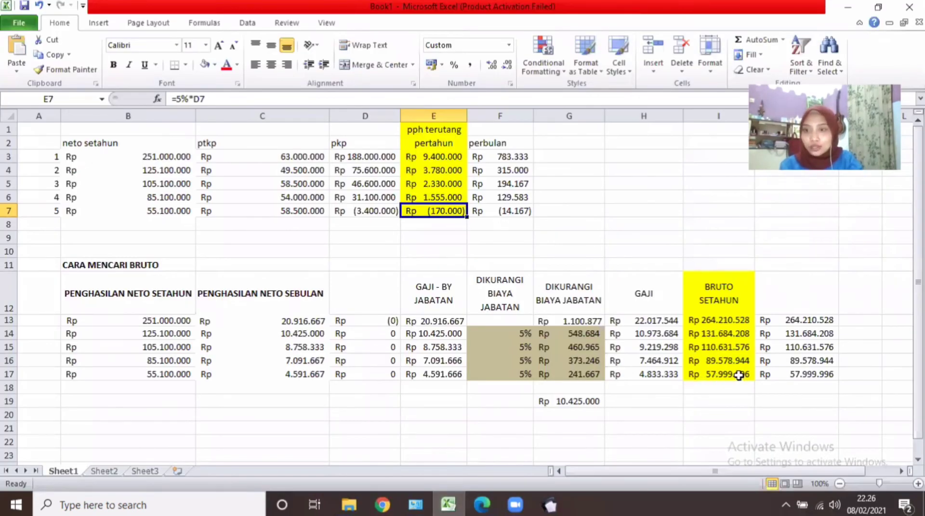
{"action": "left_click", "coordinate": [784, 377]}
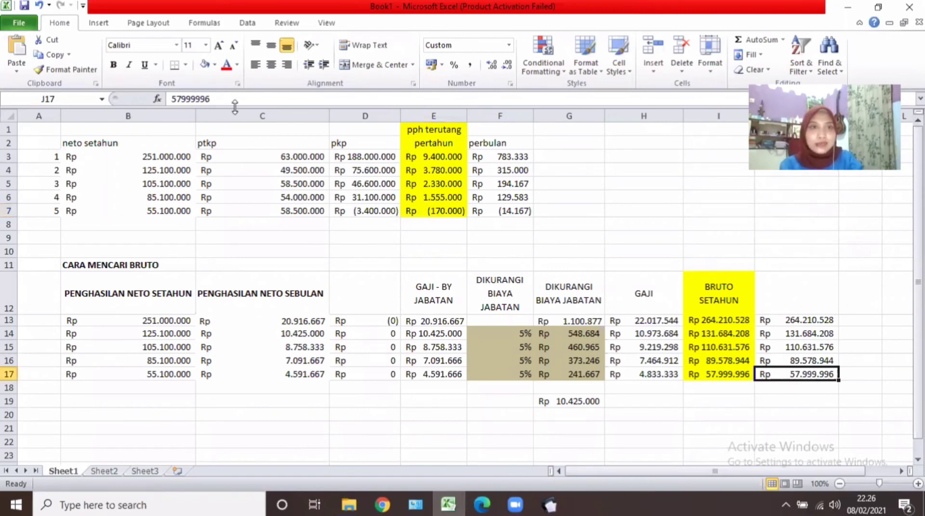
{"action": "double_click", "coordinate": [165, 99]}
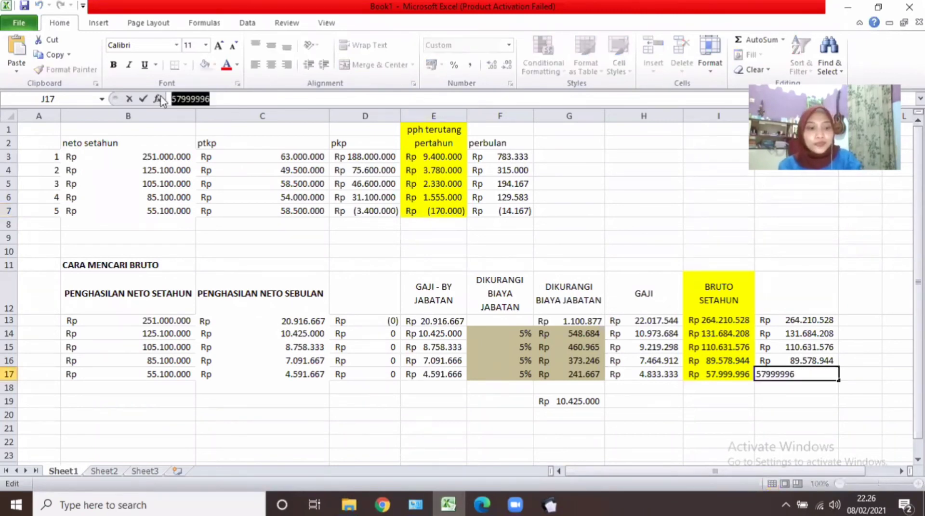
{"action": "left_click", "coordinate": [550, 504]}
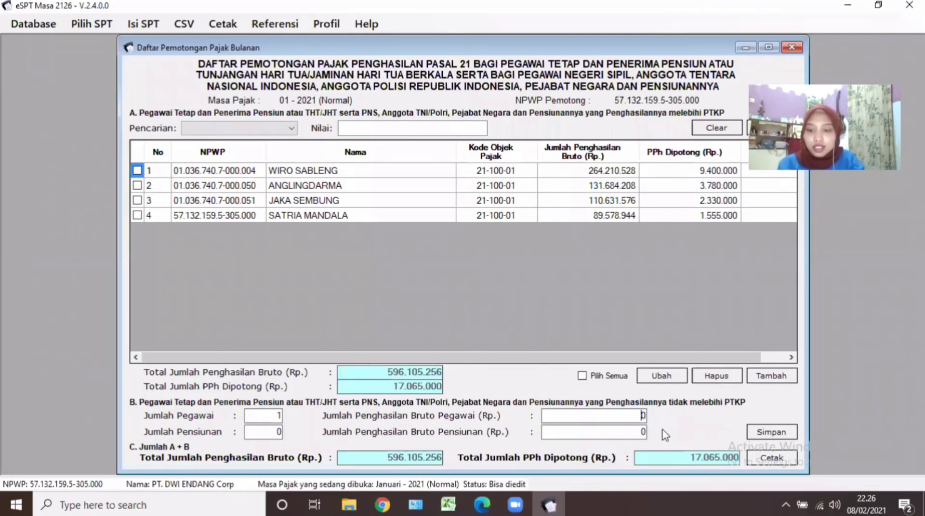
{"action": "type", "text": "57999996"}
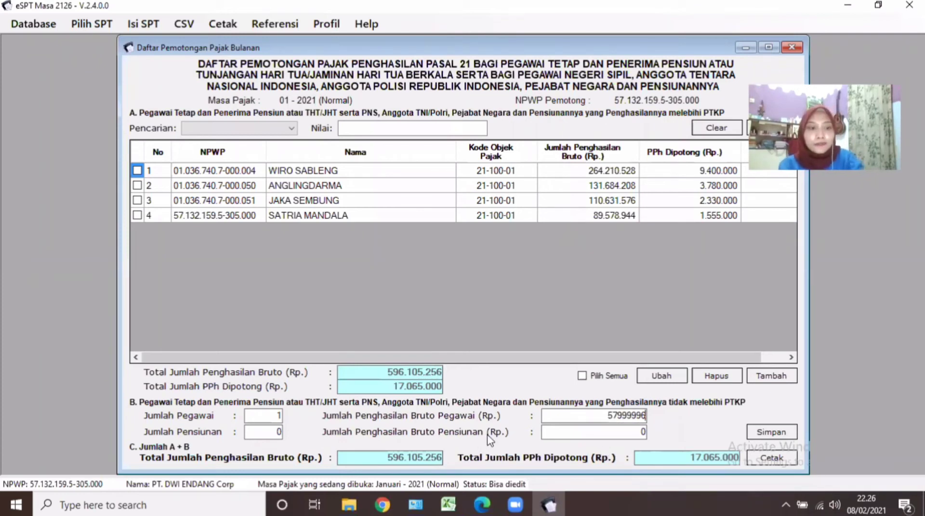
{"action": "key", "text": "Tab"}
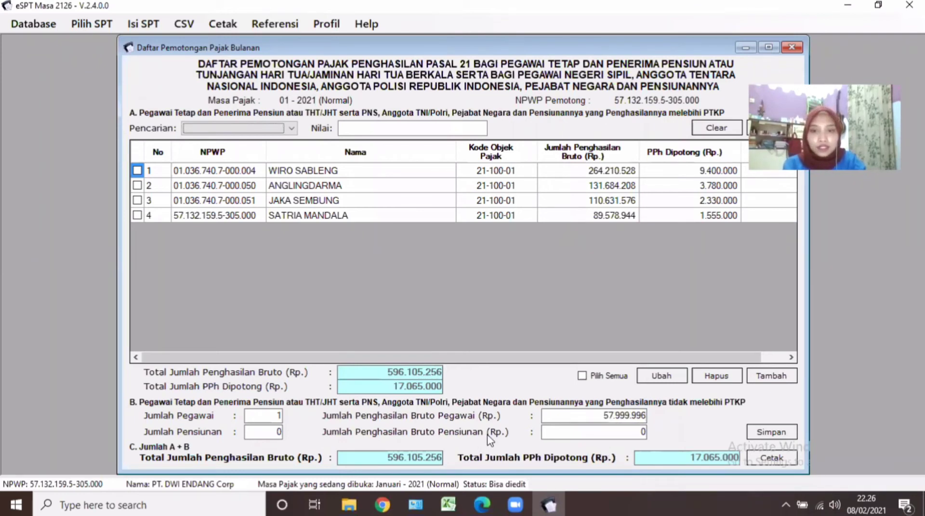
{"action": "key", "text": "Tab"}
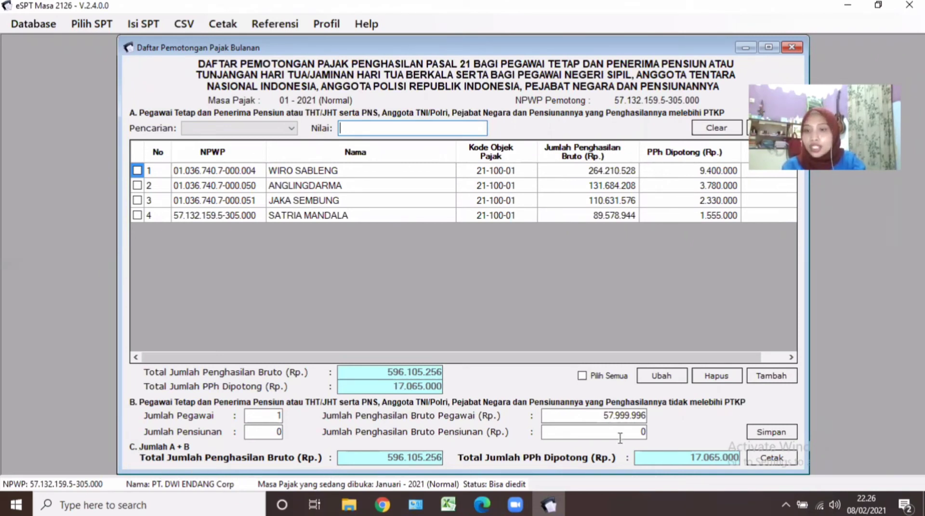
{"action": "left_click", "coordinate": [769, 433]}
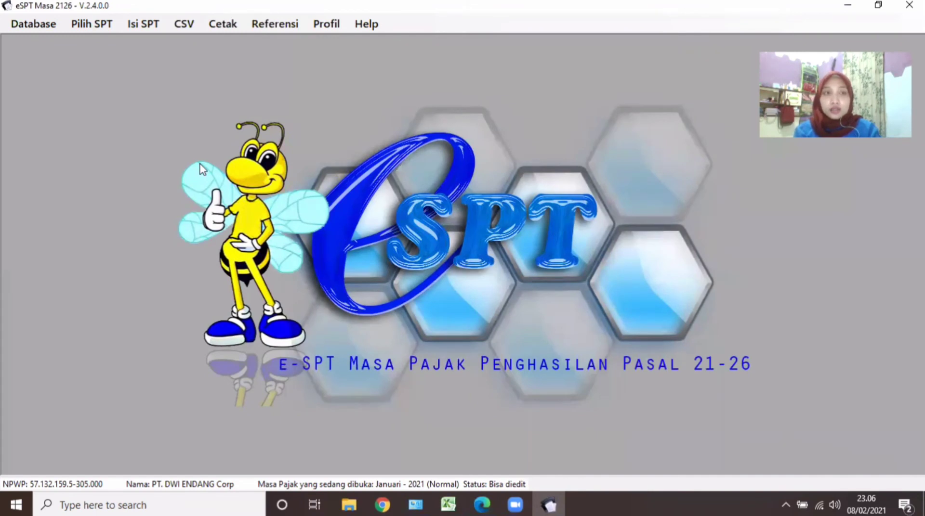
Open the non-final (1721-II) withholding slip list and edit its existing slip.
{"action": "left_click", "coordinate": [136, 27]}
{"action": "mouse_move", "coordinate": [163, 40]}
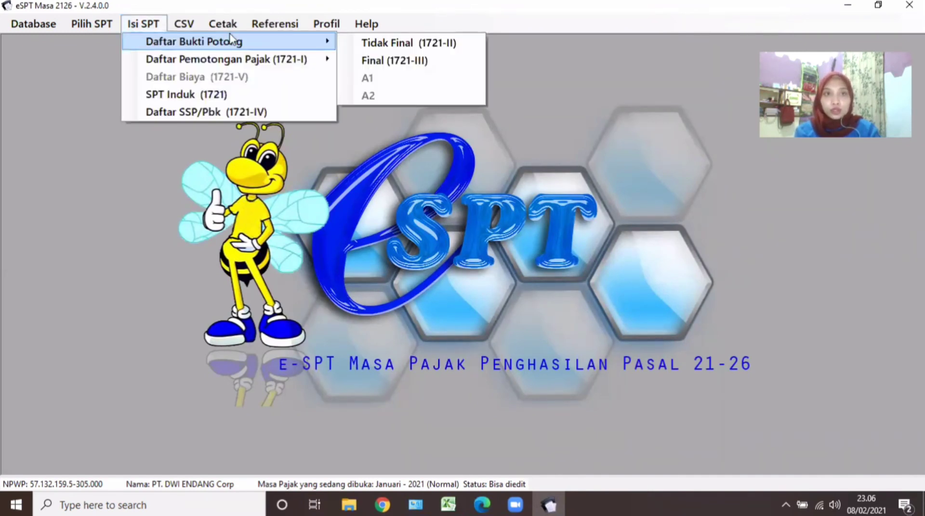
{"action": "left_click", "coordinate": [130, 26]}
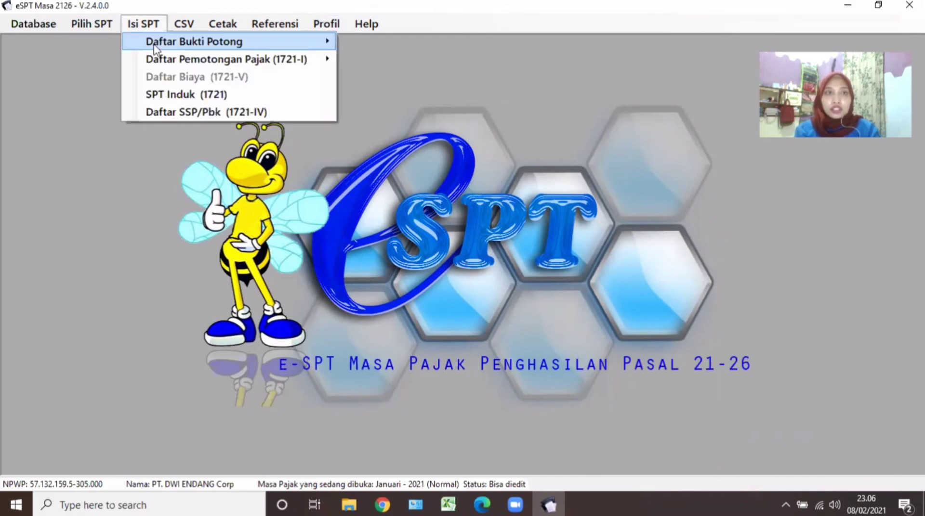
{"action": "mouse_move", "coordinate": [185, 48]}
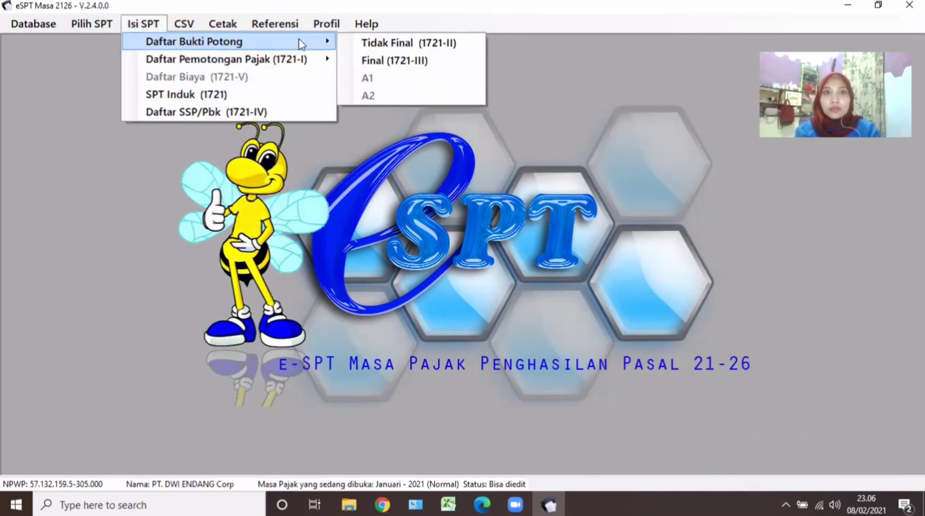
{"action": "left_click", "coordinate": [354, 46]}
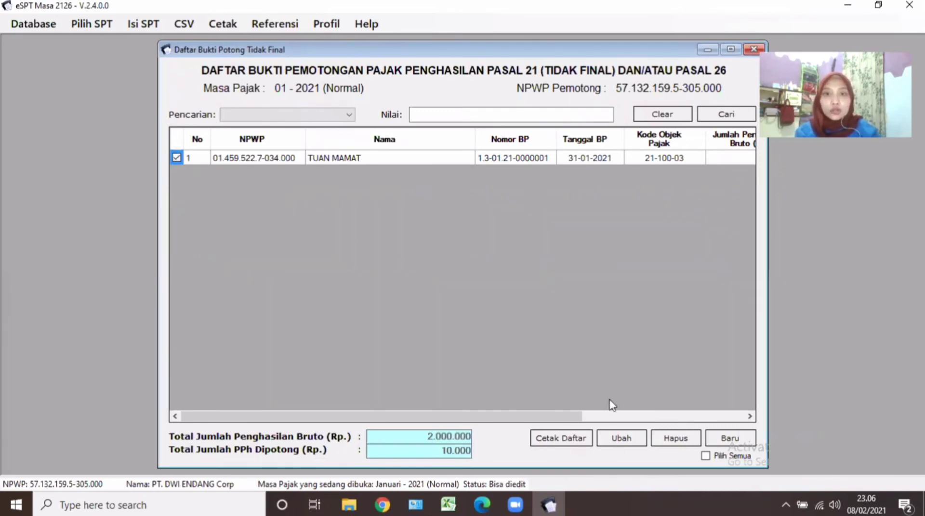
{"action": "left_click", "coordinate": [628, 443]}
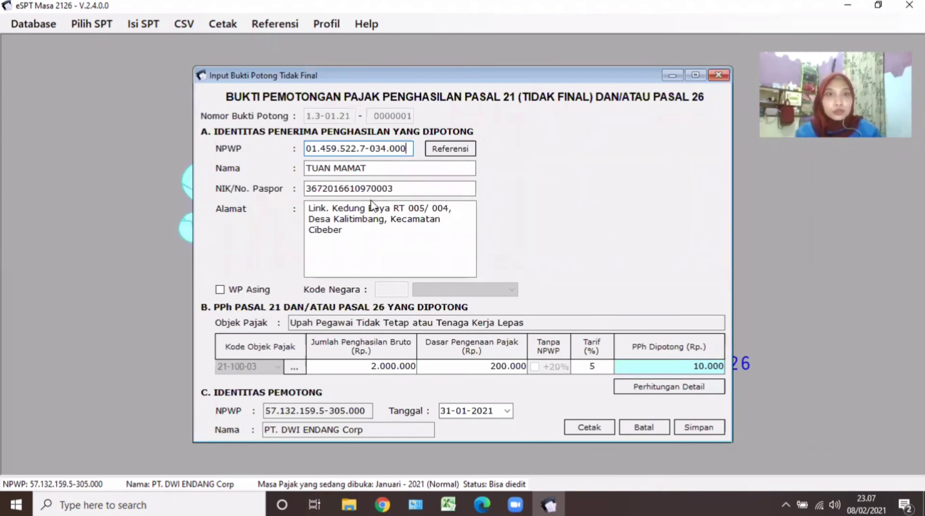
Review the tax object codes, then save the 2.000.000 / 10.000 slip and close the list.
{"action": "left_click", "coordinate": [294, 367]}
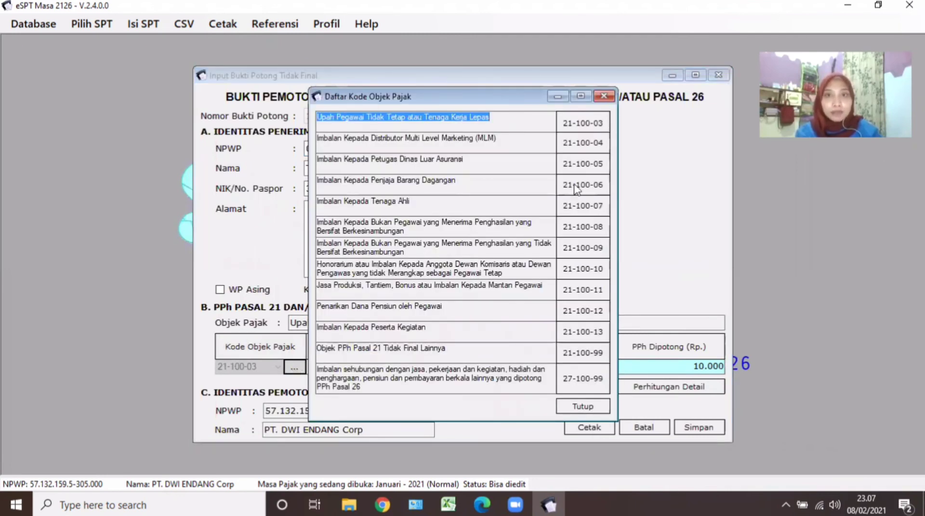
{"action": "left_click", "coordinate": [492, 504]}
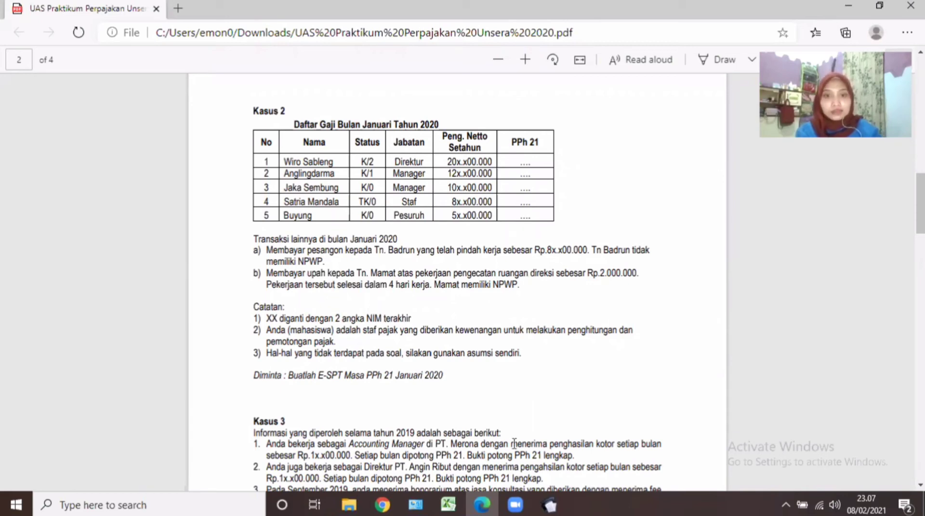
{"action": "left_click", "coordinate": [548, 505]}
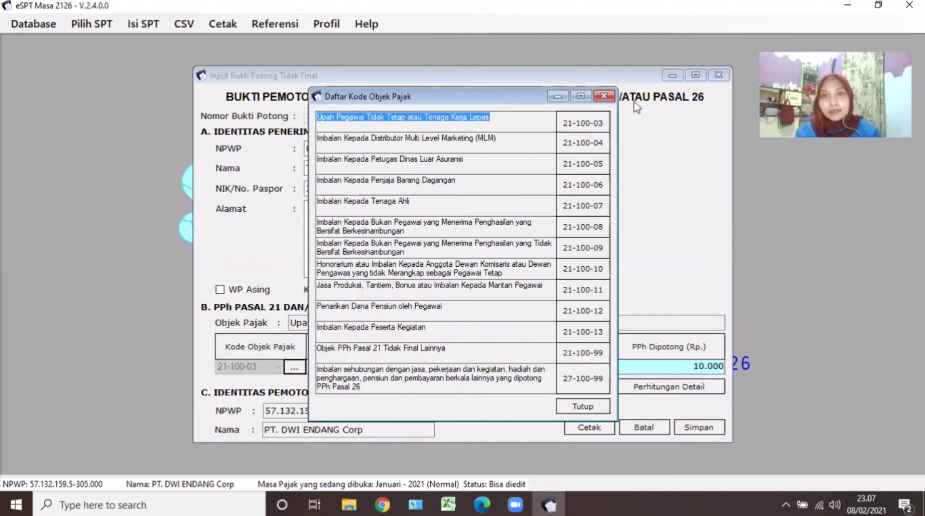
{"action": "left_click", "coordinate": [604, 96]}
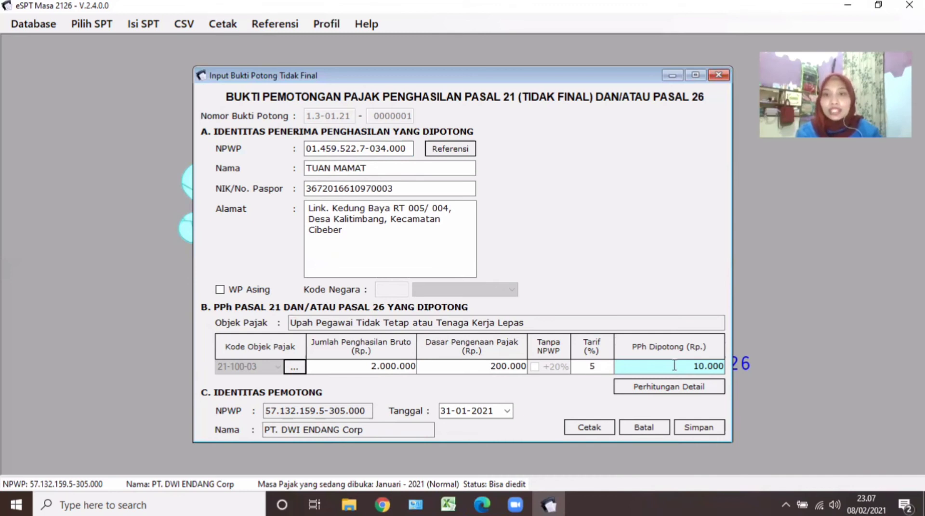
{"action": "left_click", "coordinate": [697, 428]}
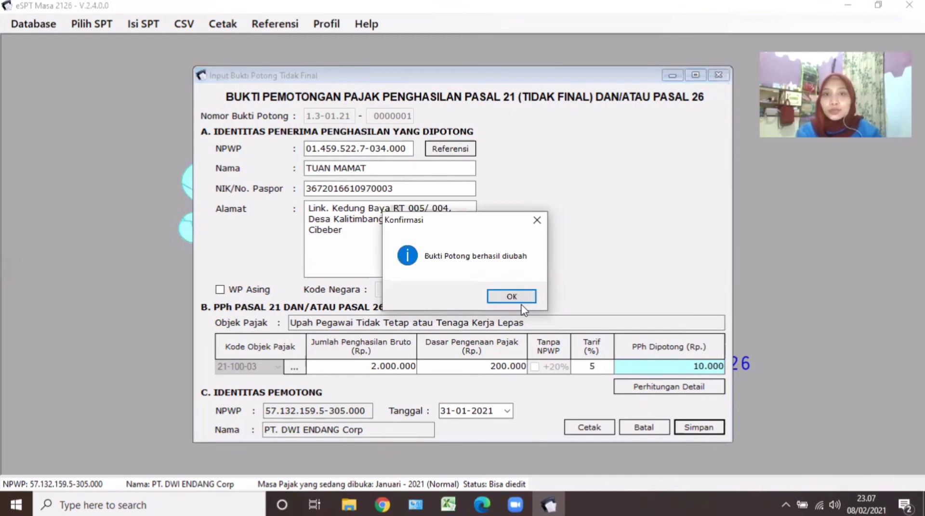
{"action": "left_click", "coordinate": [511, 296]}
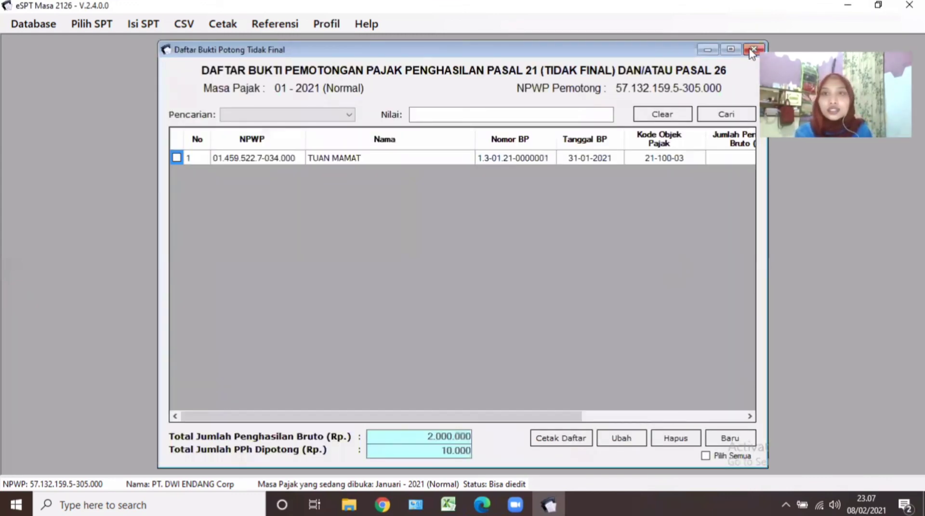
{"action": "left_click", "coordinate": [753, 50]}
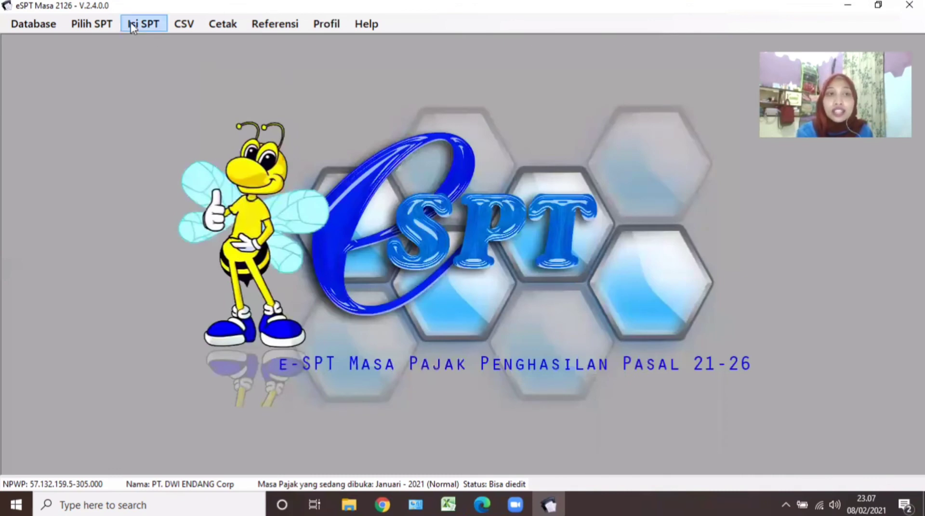
Open the final withholding slip list and edit the severance-pay slip in row 1.
{"action": "left_click", "coordinate": [131, 24]}
{"action": "mouse_move", "coordinate": [153, 46]}
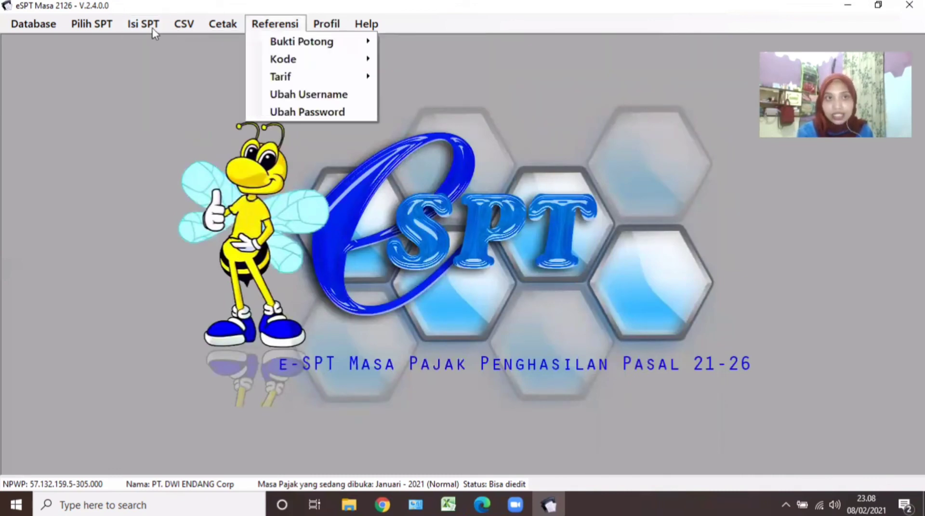
{"action": "left_click", "coordinate": [356, 61]}
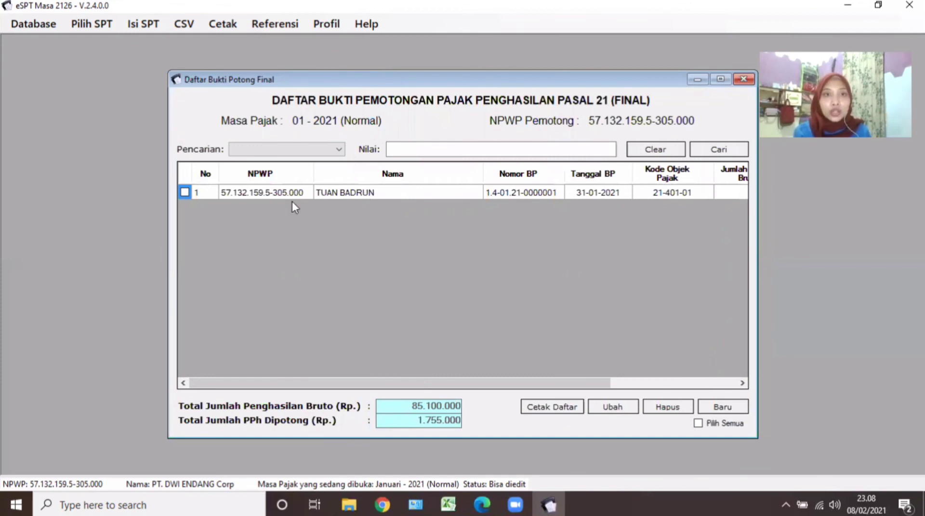
{"action": "left_click", "coordinate": [184, 193]}
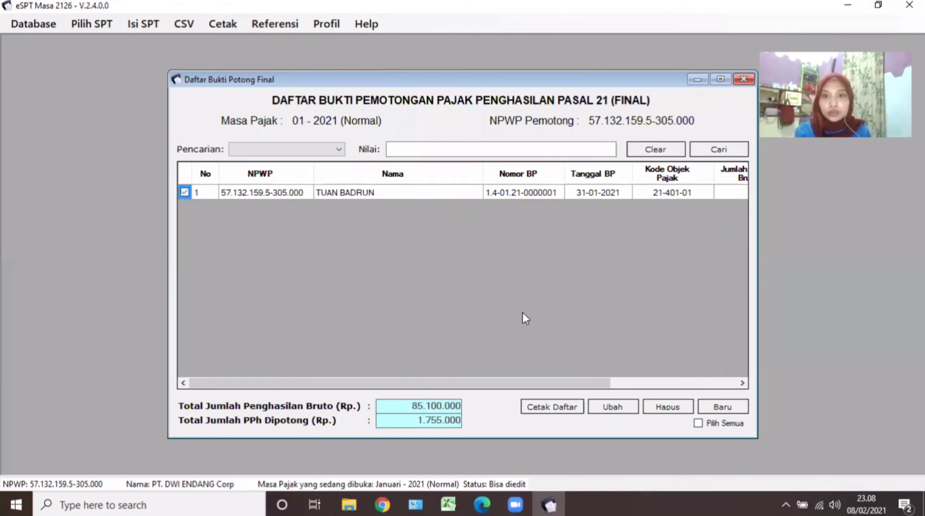
{"action": "left_click", "coordinate": [629, 406]}
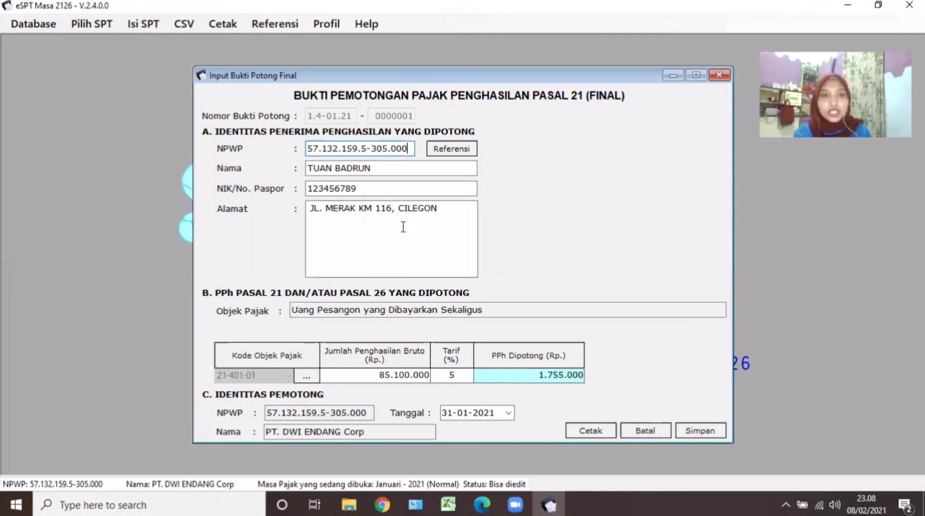
Check the final tax object codes, then re-save the severance slip with code 21-401-01.
{"action": "left_click", "coordinate": [311, 379]}
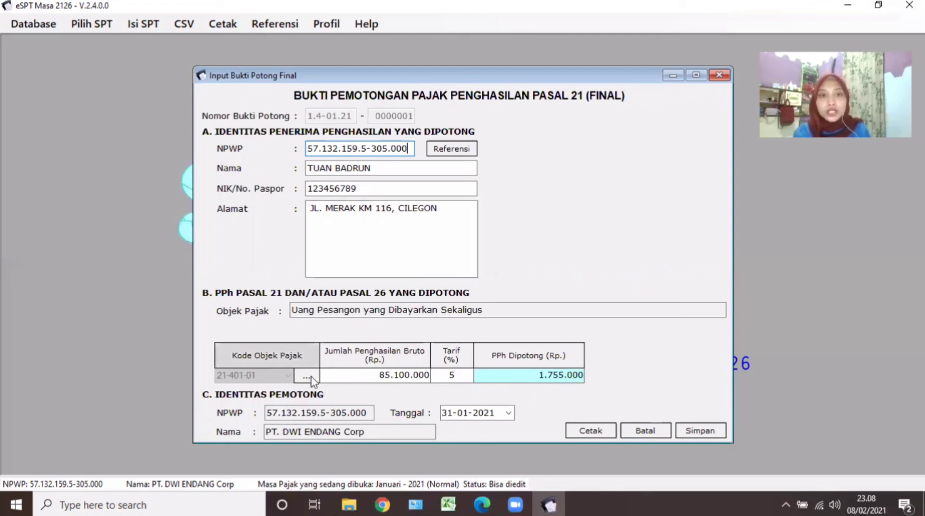
{"action": "left_click", "coordinate": [308, 378]}
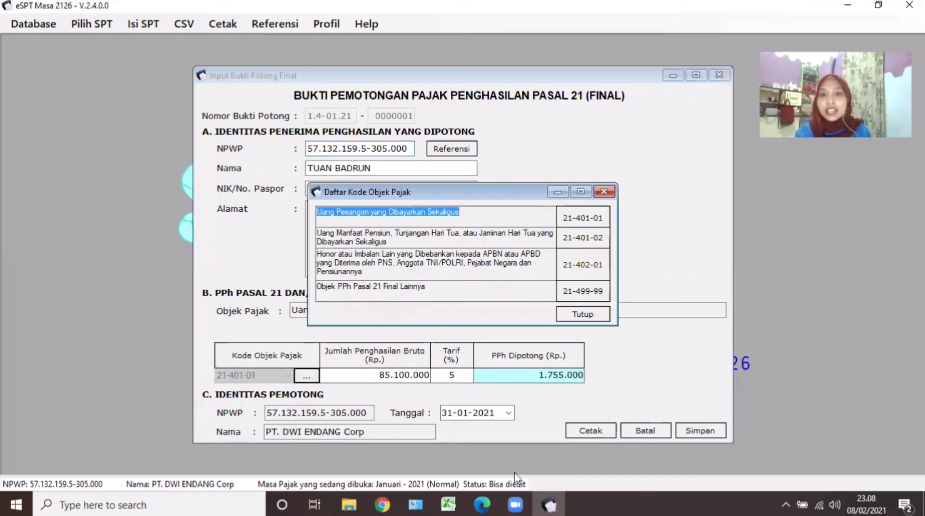
{"action": "left_click", "coordinate": [482, 504]}
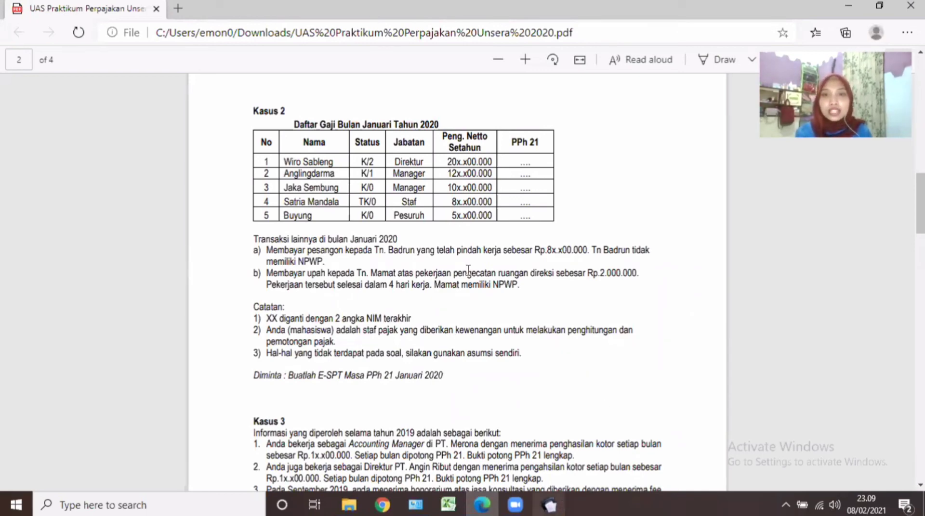
{"action": "left_click", "coordinate": [549, 505]}
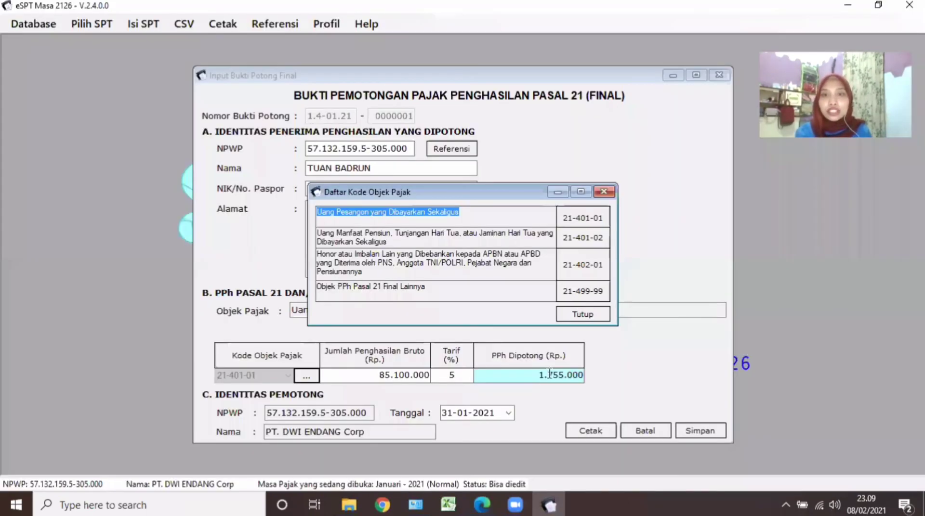
{"action": "left_click", "coordinate": [605, 193]}
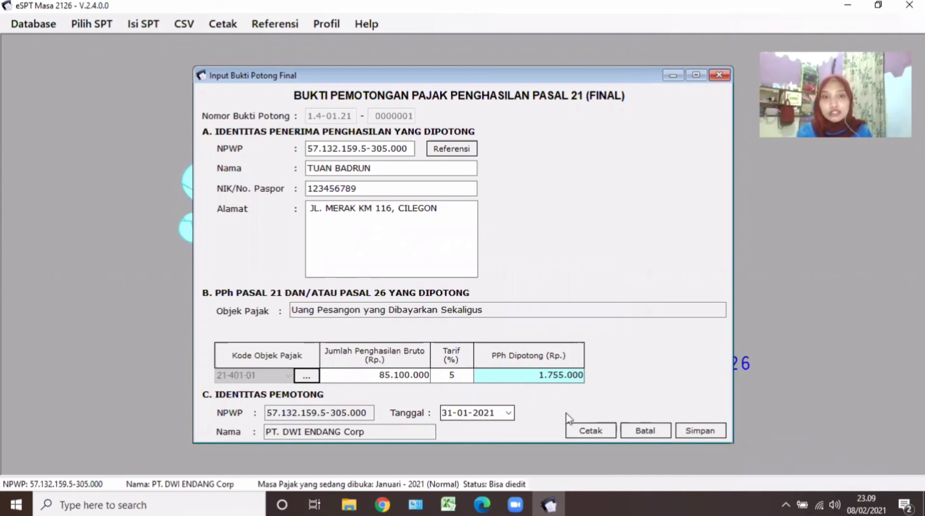
{"action": "left_click", "coordinate": [690, 433]}
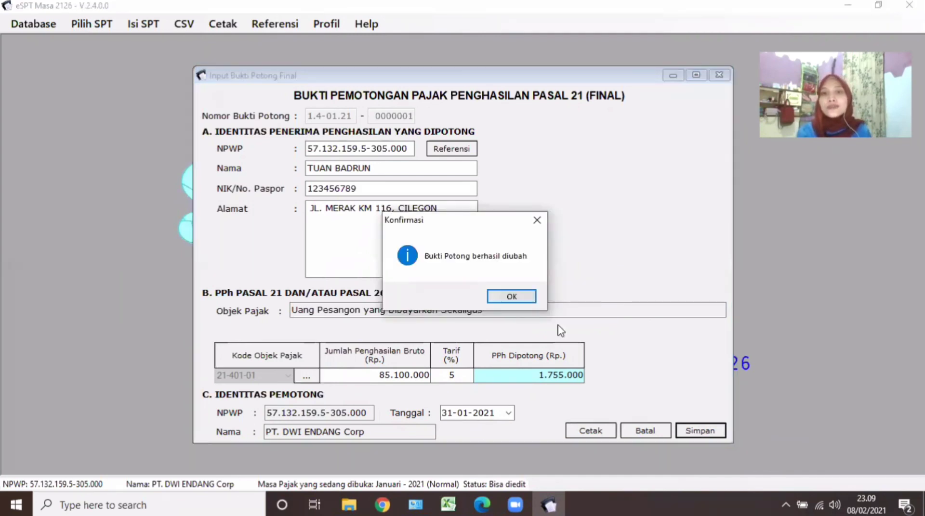
{"action": "left_click", "coordinate": [505, 297]}
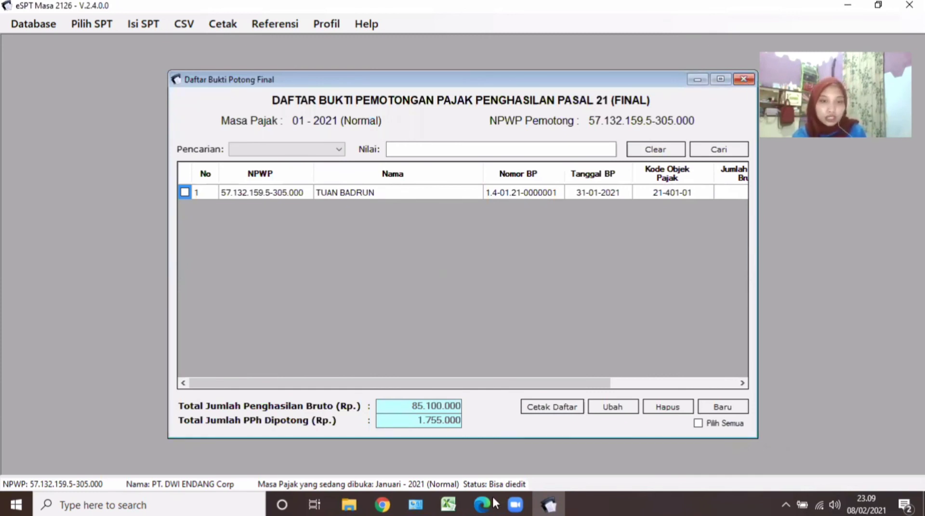
Check the case in the assignment PDF in Edge, then return to e-SPT Masa PPh 21/26.
{"action": "left_click", "coordinate": [482, 504]}
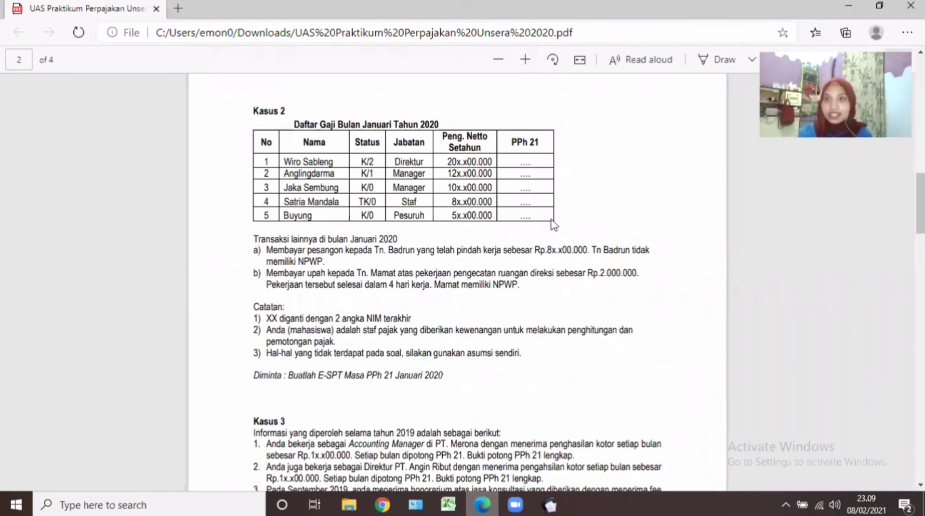
{"action": "key", "text": "alt+Tab"}
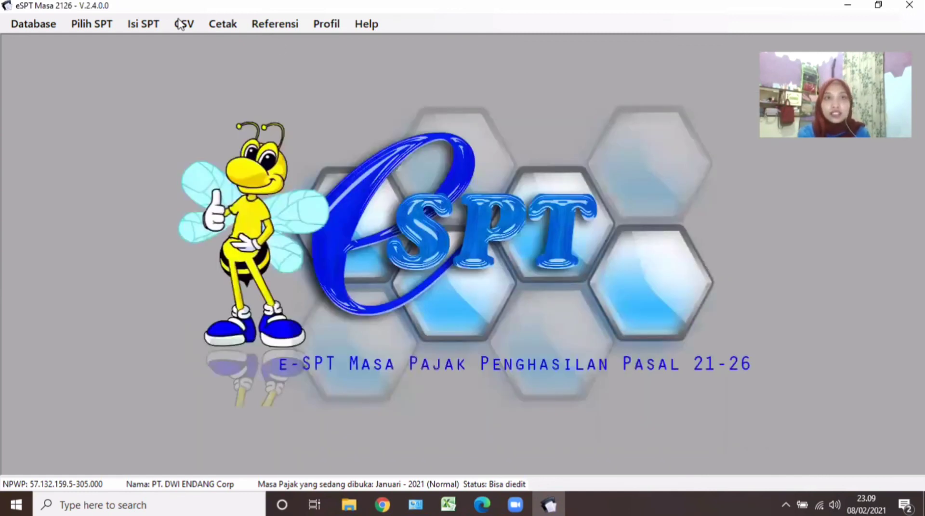
Start building the January 2020 reporting file via CSV > Pelaporan SPT > Buat File CSV.
{"action": "left_click", "coordinate": [179, 25]}
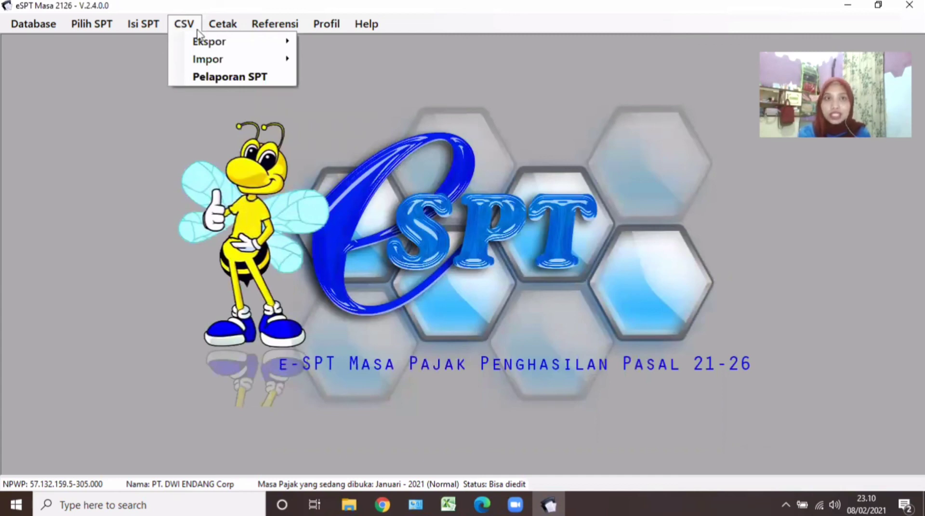
{"action": "left_click", "coordinate": [216, 73]}
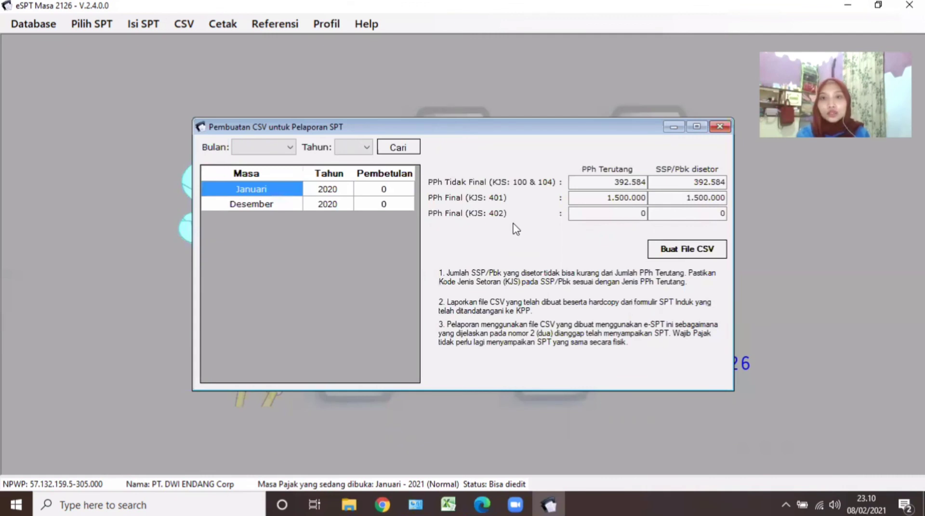
{"action": "left_click", "coordinate": [680, 254]}
{"action": "left_click", "coordinate": [679, 251]}
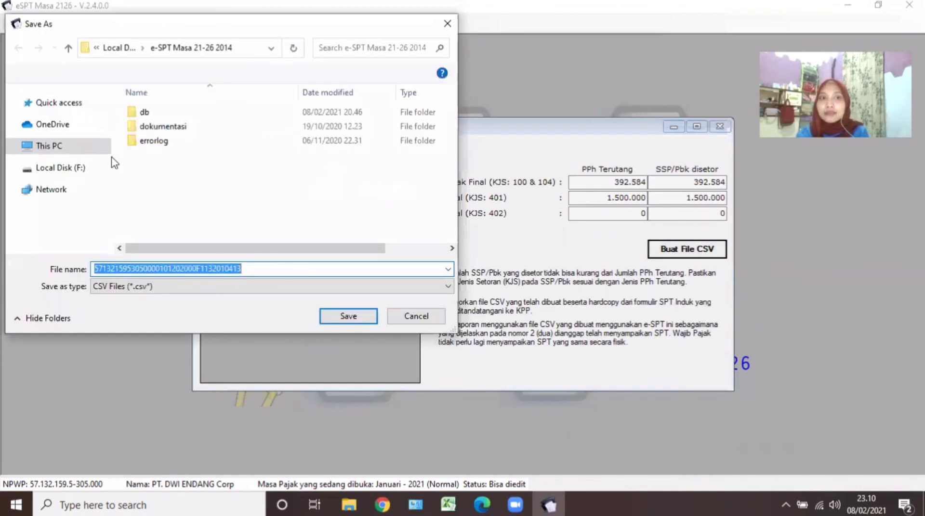
Save the CSV to F:\e-SPT Masa 21-26 2014 and continue past the COM-class-not-registered error.
{"action": "left_click", "coordinate": [72, 169]}
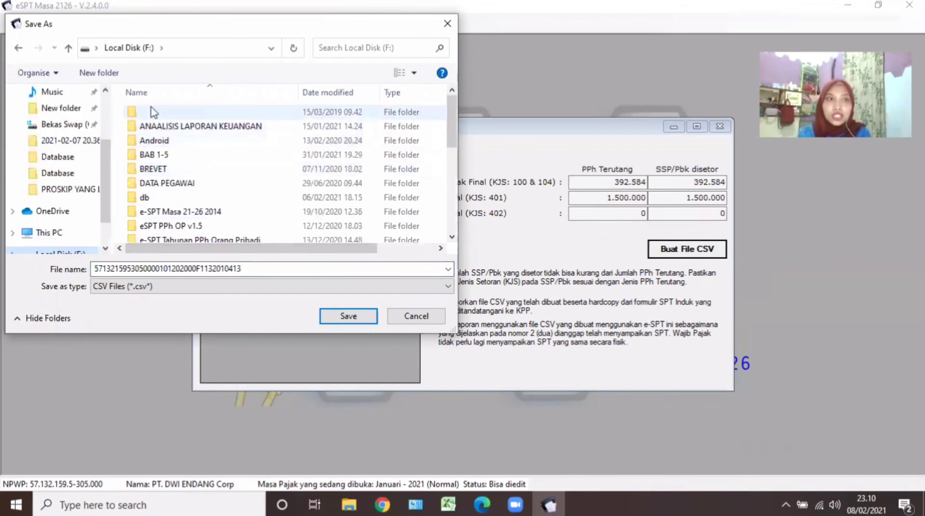
{"action": "double_click", "coordinate": [186, 213]}
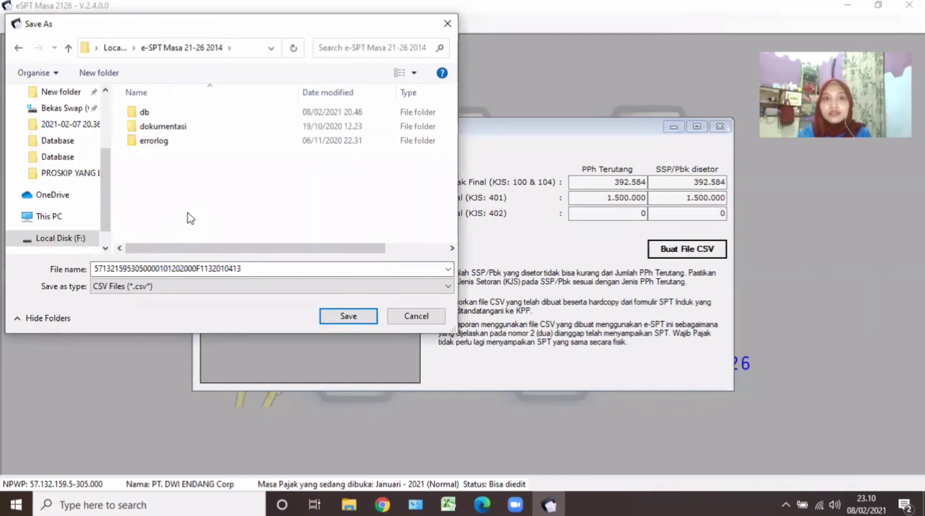
{"action": "left_click", "coordinate": [346, 317]}
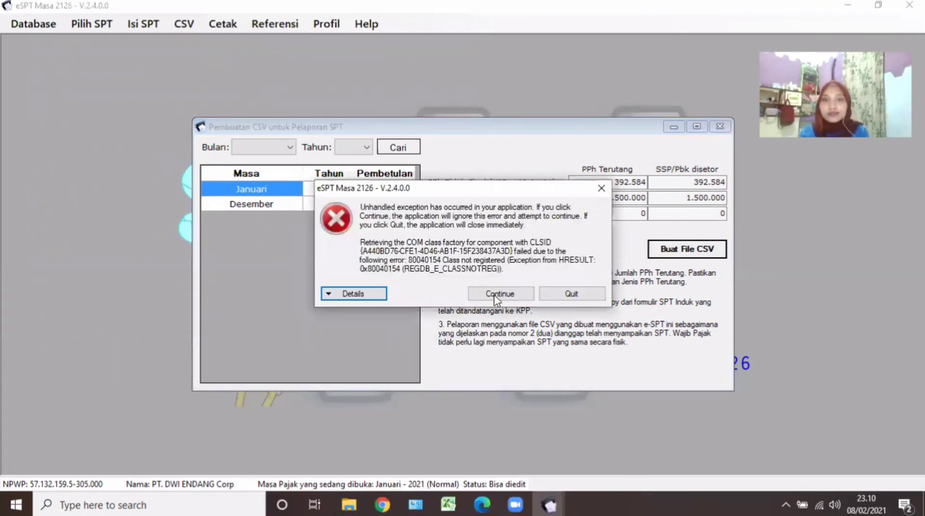
{"action": "left_click", "coordinate": [494, 295]}
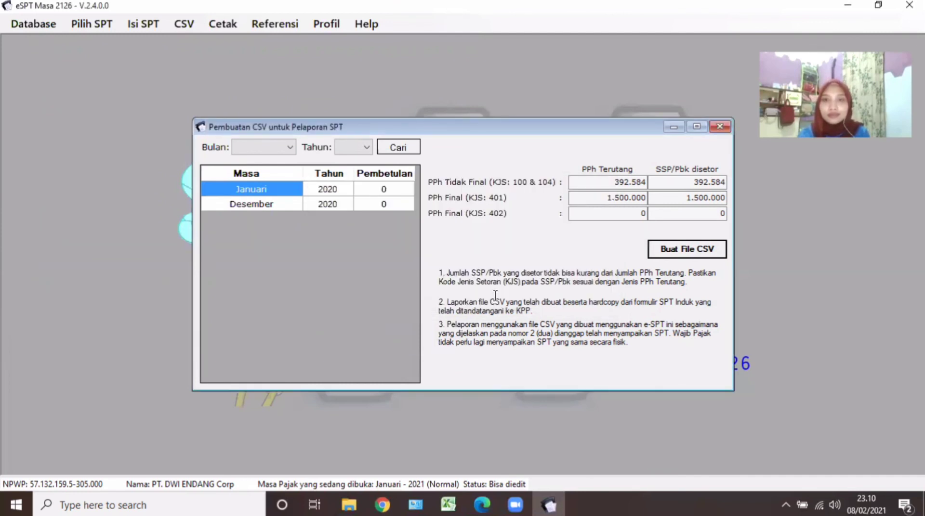